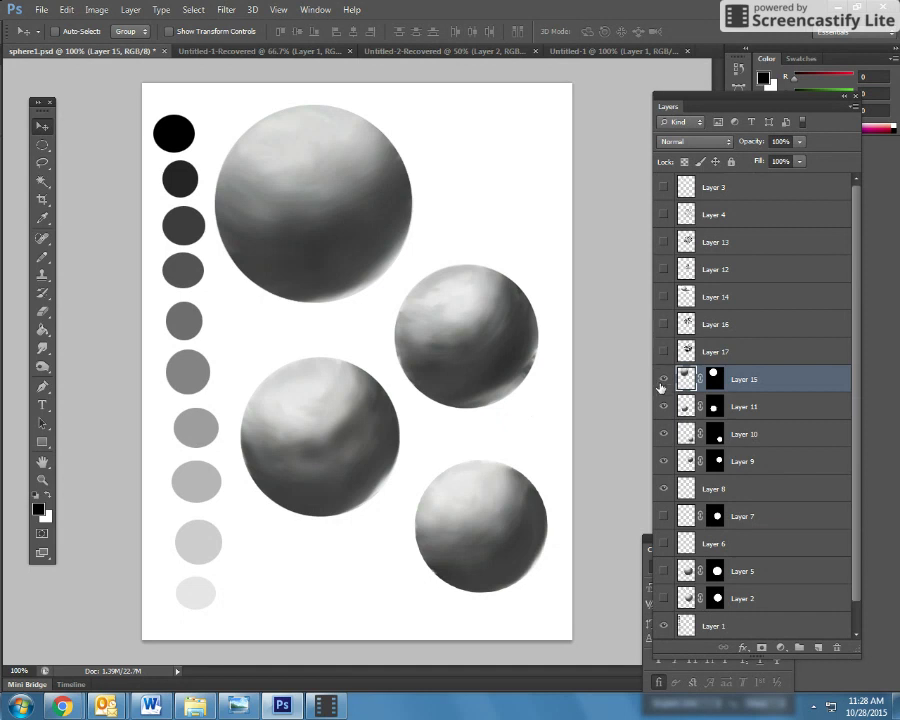
- Hide the four shaded sphere layers and draw a circular marquee selection on a new layer in the middle of the page
drag(663, 379, 661, 460)
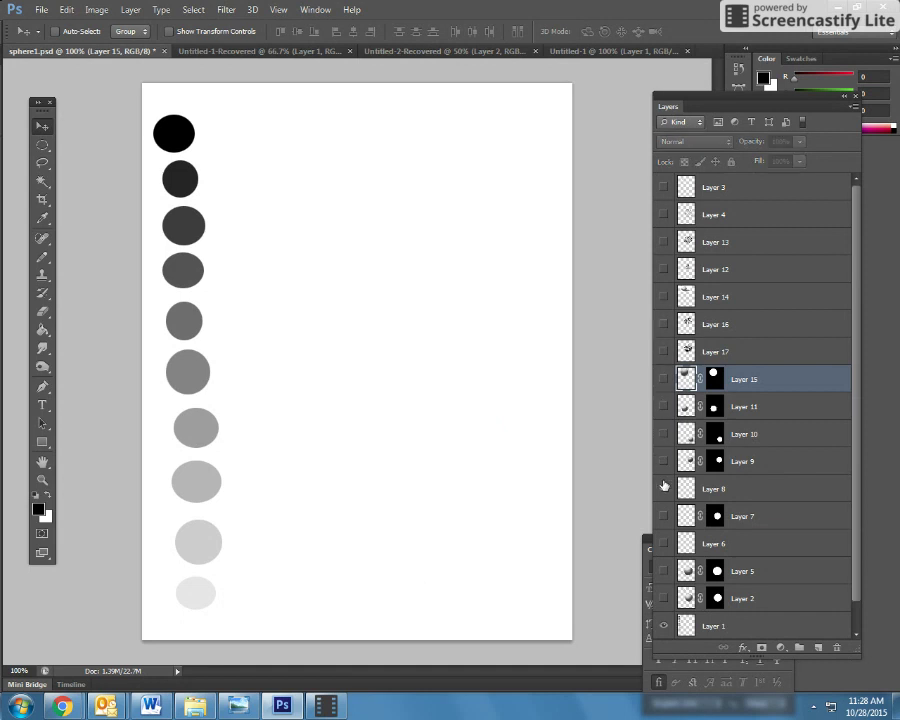
click(818, 648)
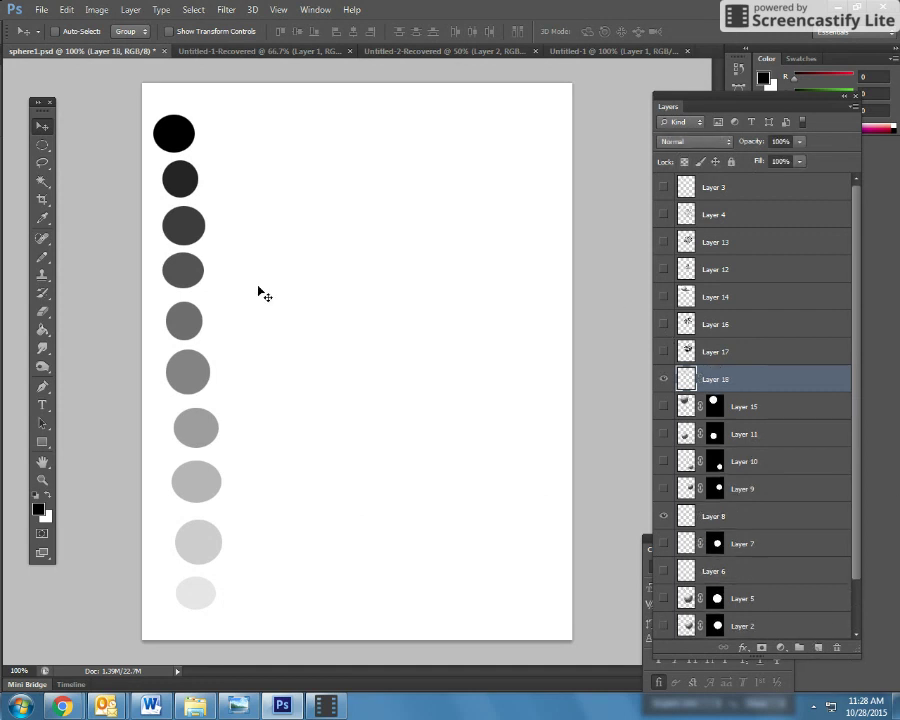
click(41, 148)
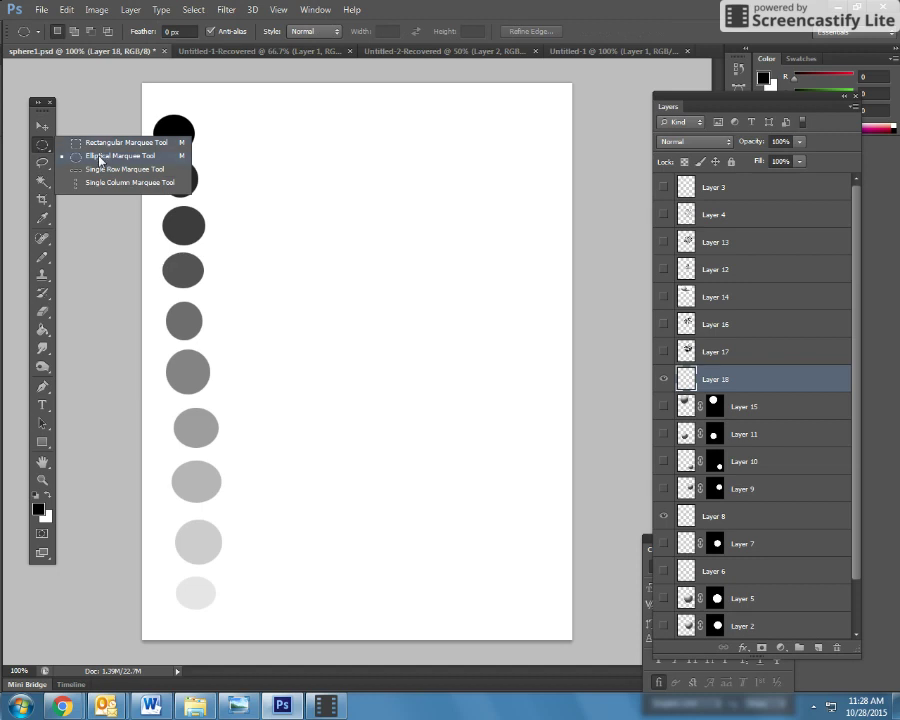
click(100, 156)
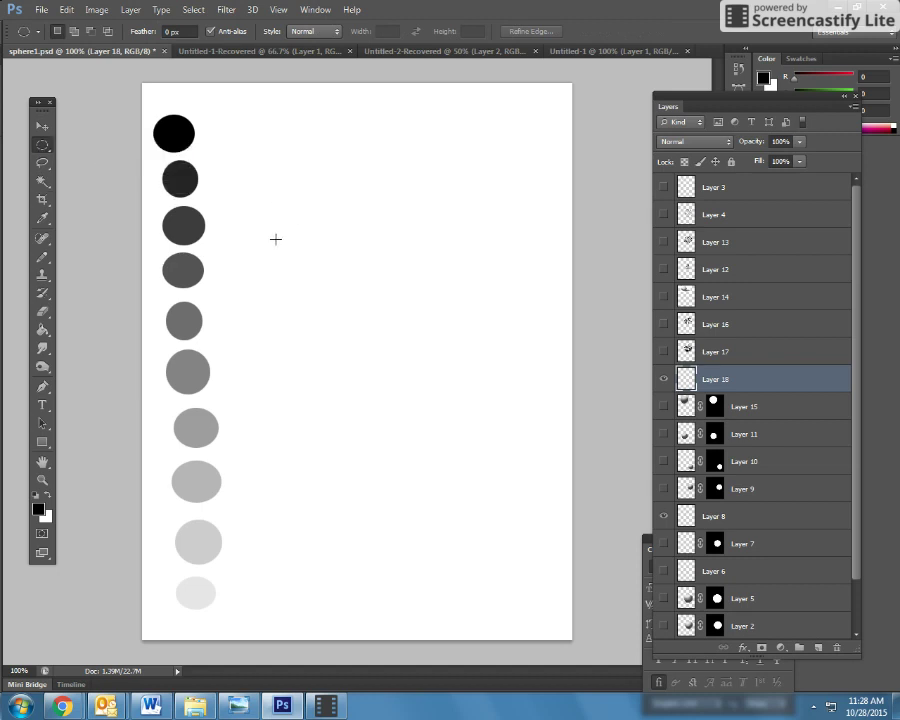
drag(276, 239, 503, 423)
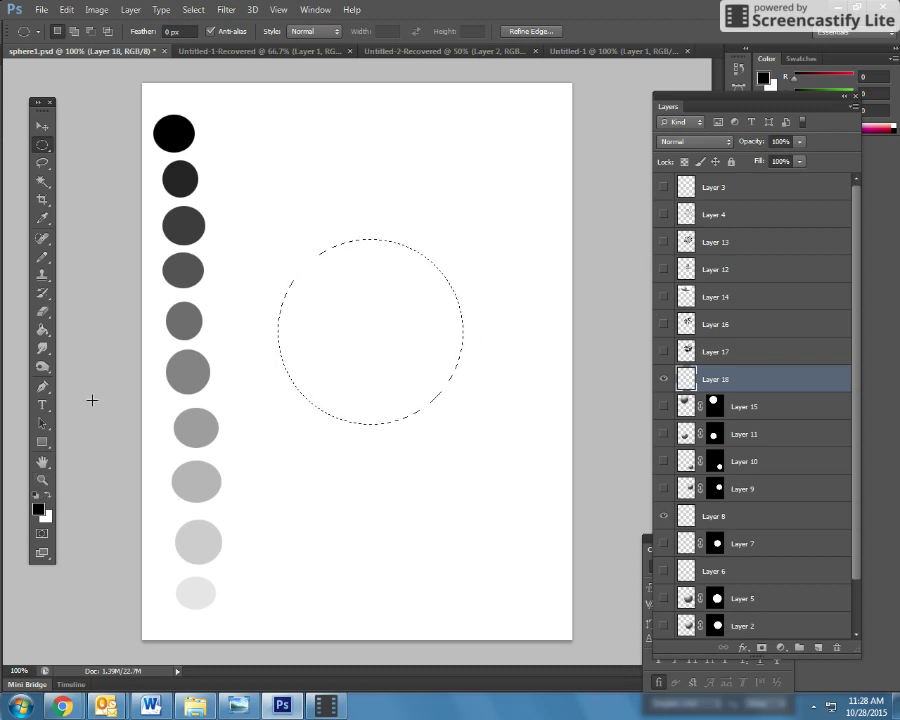
- Stroke the circular selection with the light gray (204) sampled from the second-lightest swatch and mask the layer to the circle
click(42, 257)
click(42, 218)
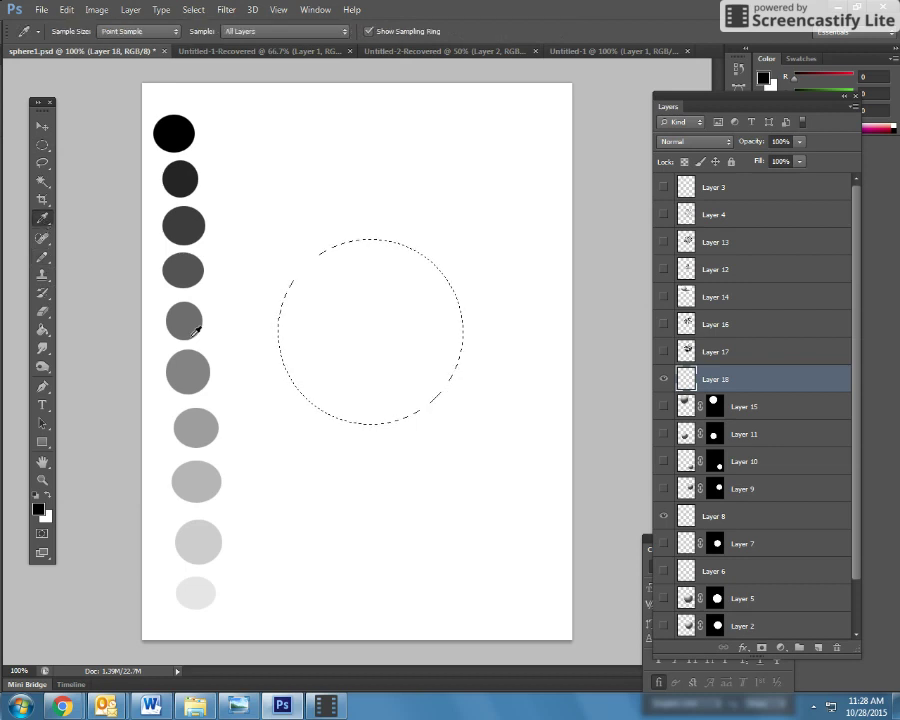
click(203, 543)
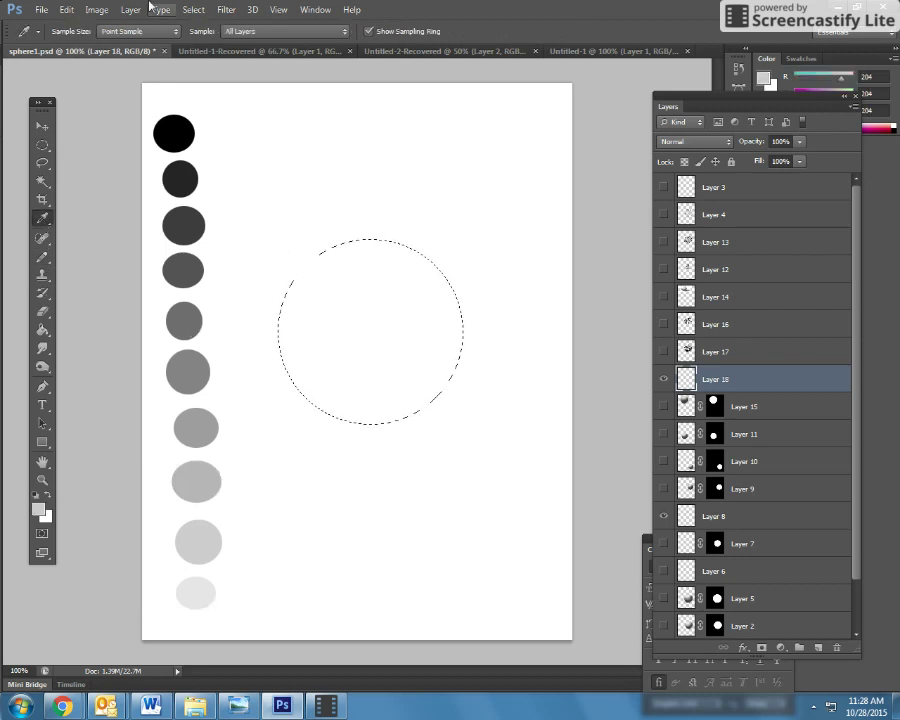
click(66, 10)
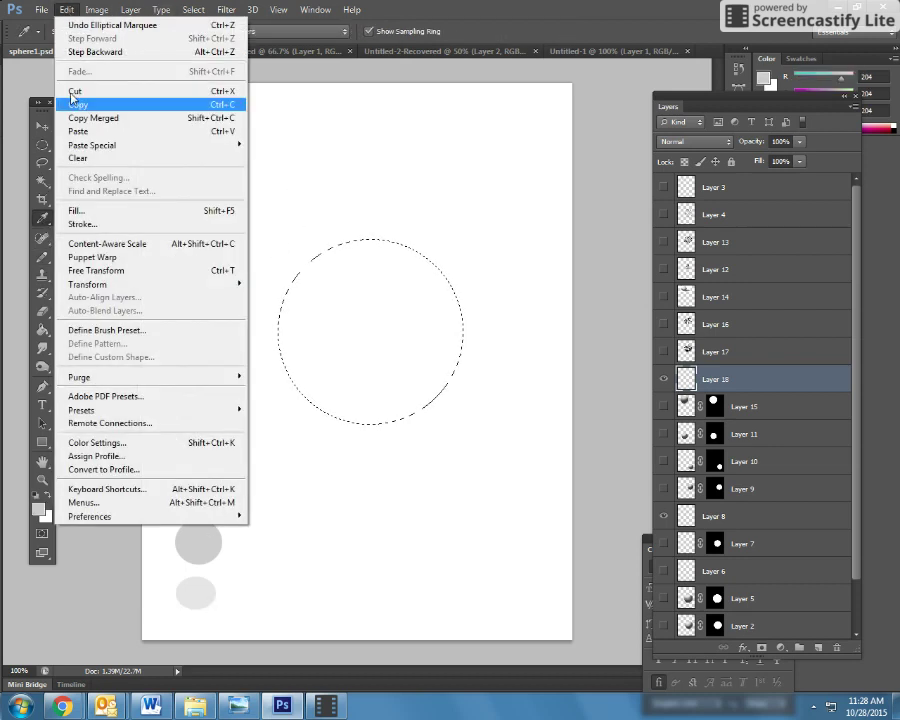
click(90, 227)
click(534, 191)
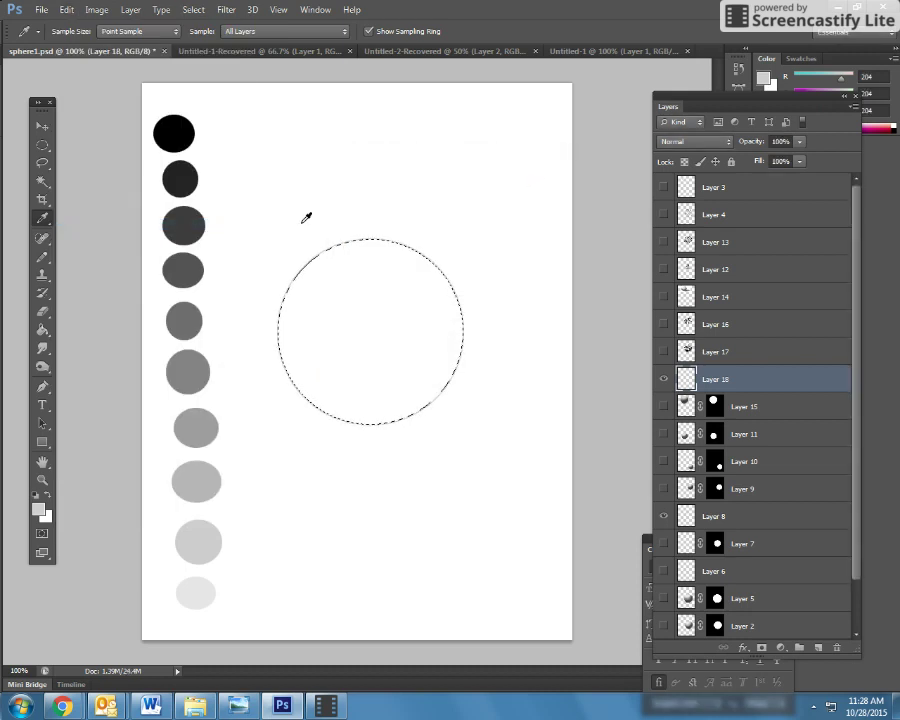
click(766, 650)
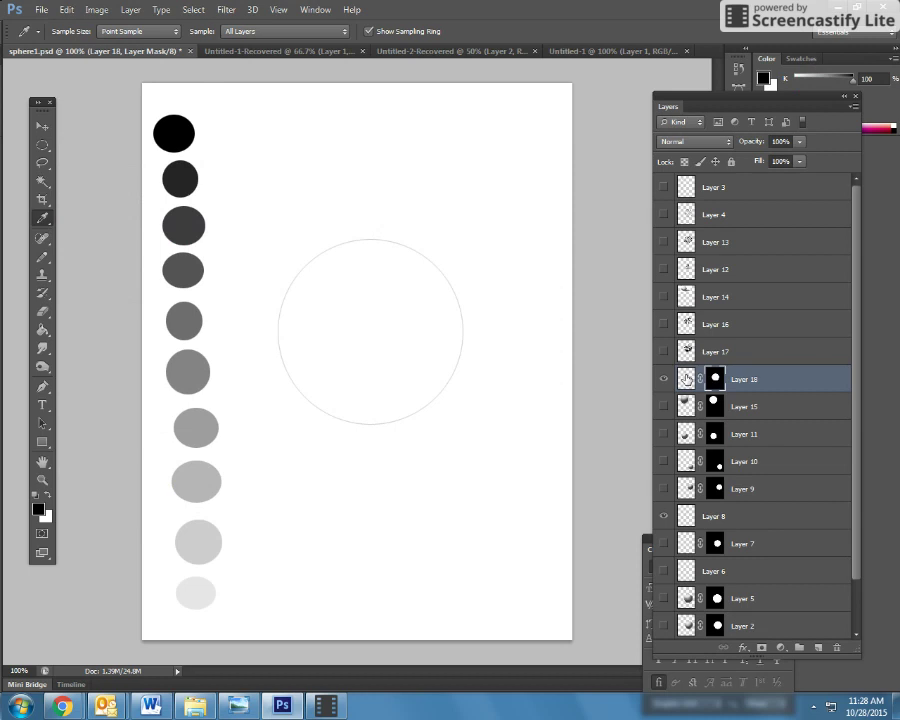
key(v)
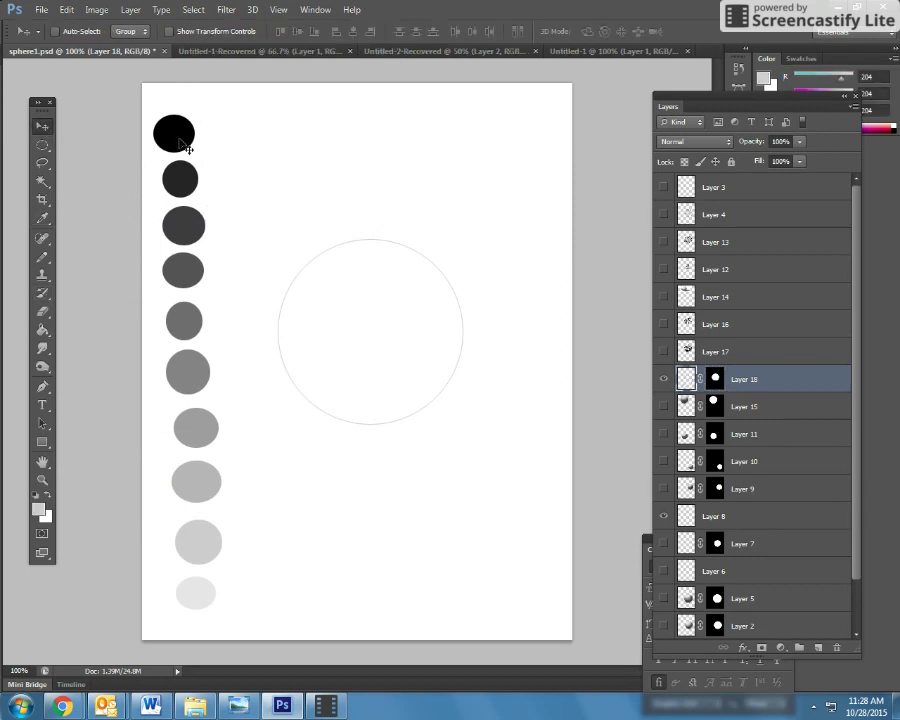
- Switch to the Brush tool and set the brush size to 26 px
click(45, 293)
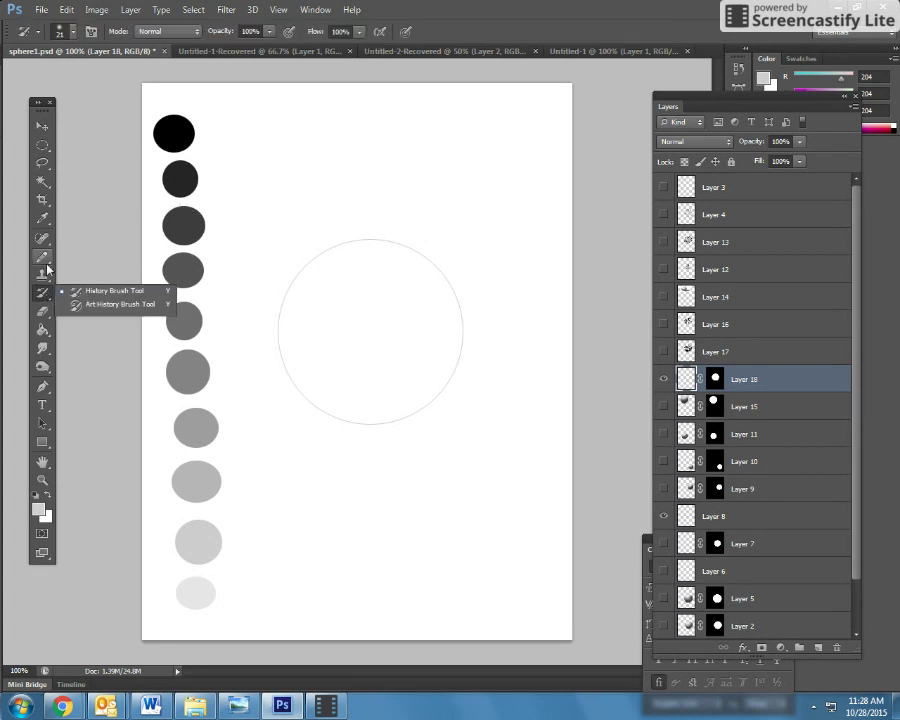
click(45, 260)
click(82, 255)
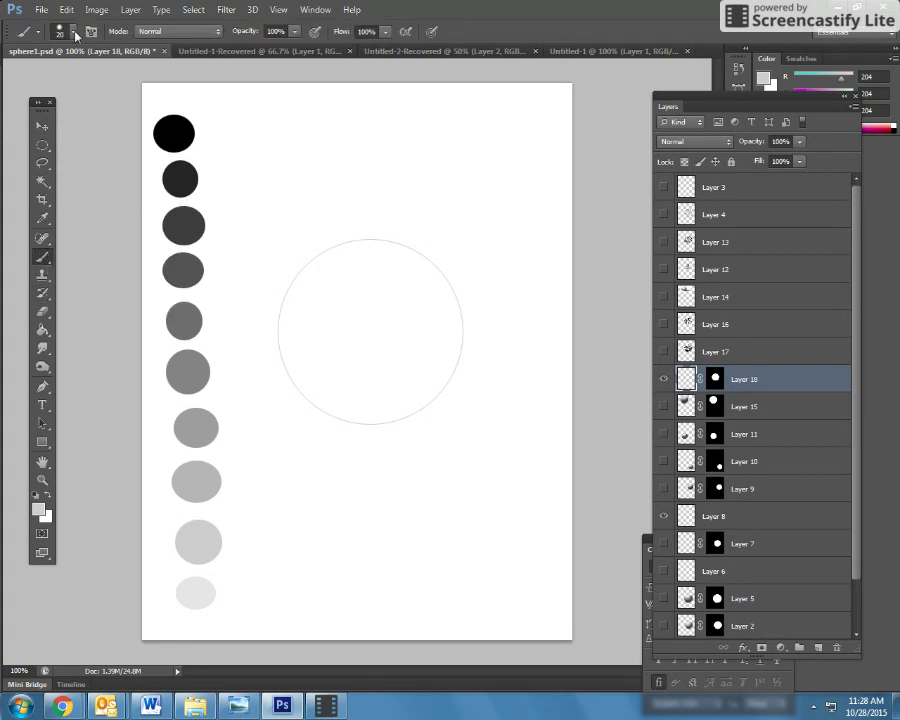
click(70, 34)
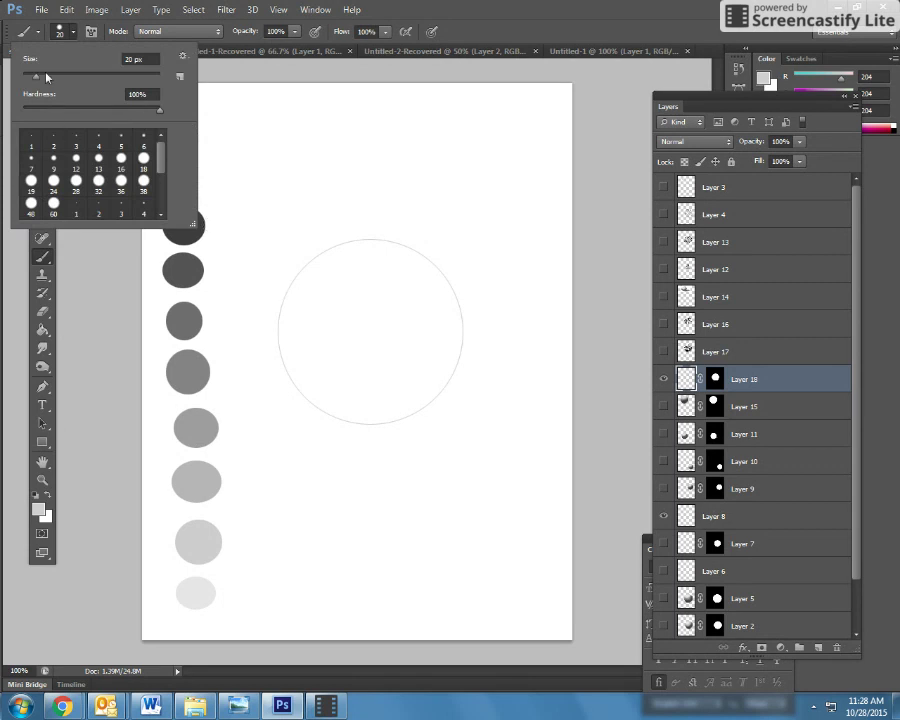
drag(36, 76, 33, 76)
click(72, 310)
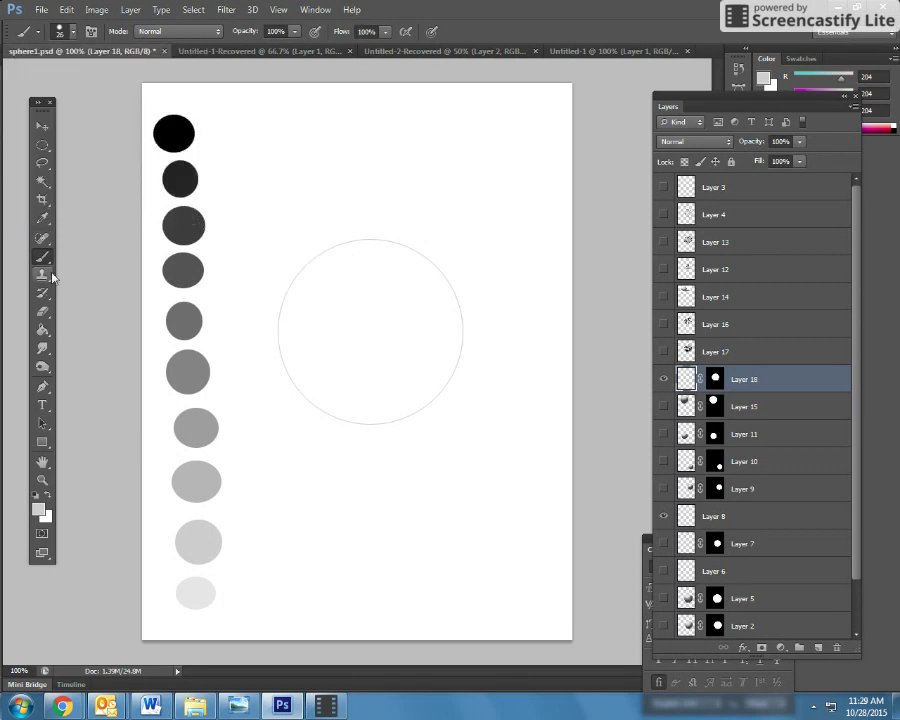
- Sample the second-lightest gray swatch and select the inside of the circle outline with the Magic Wand
click(40, 219)
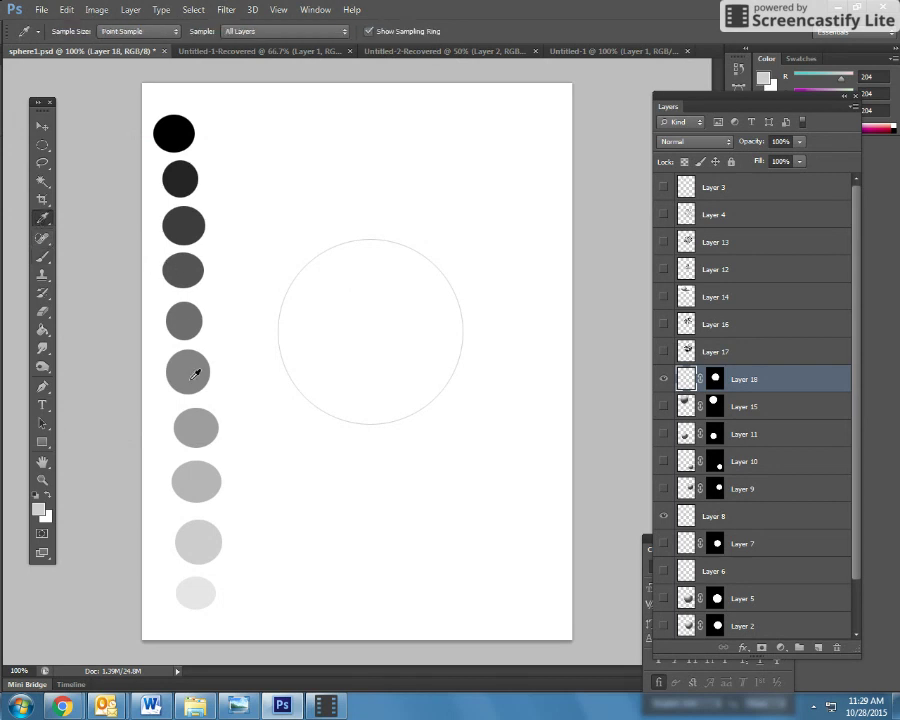
click(210, 541)
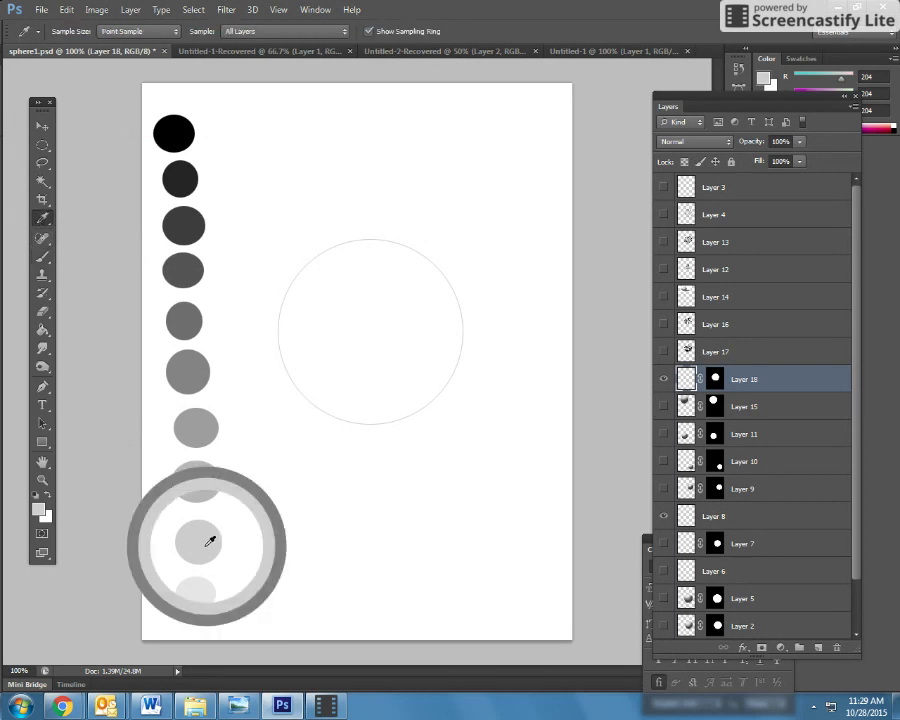
click(42, 256)
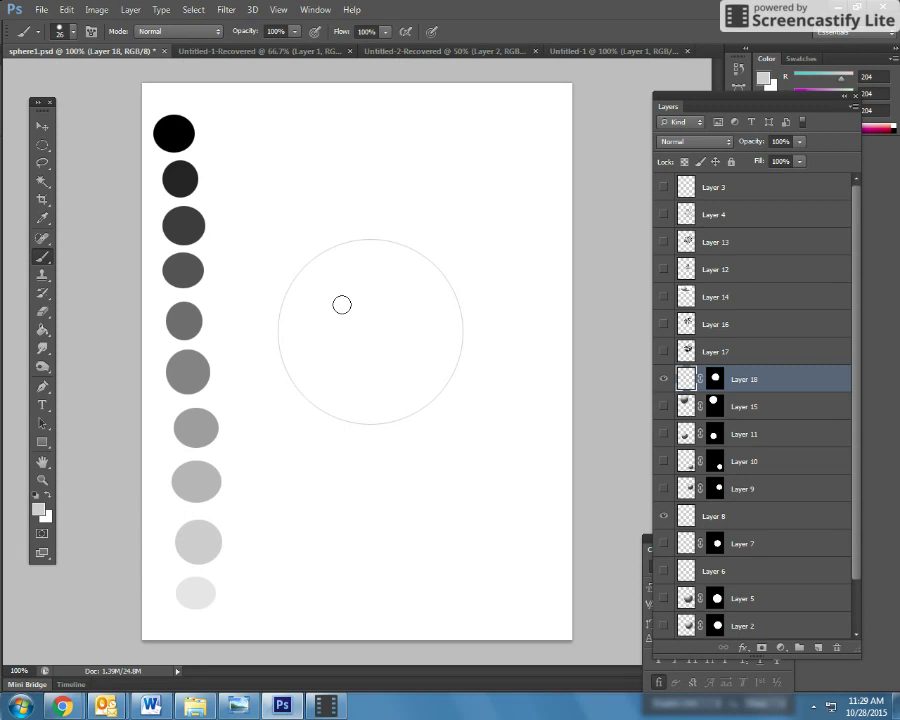
click(42, 181)
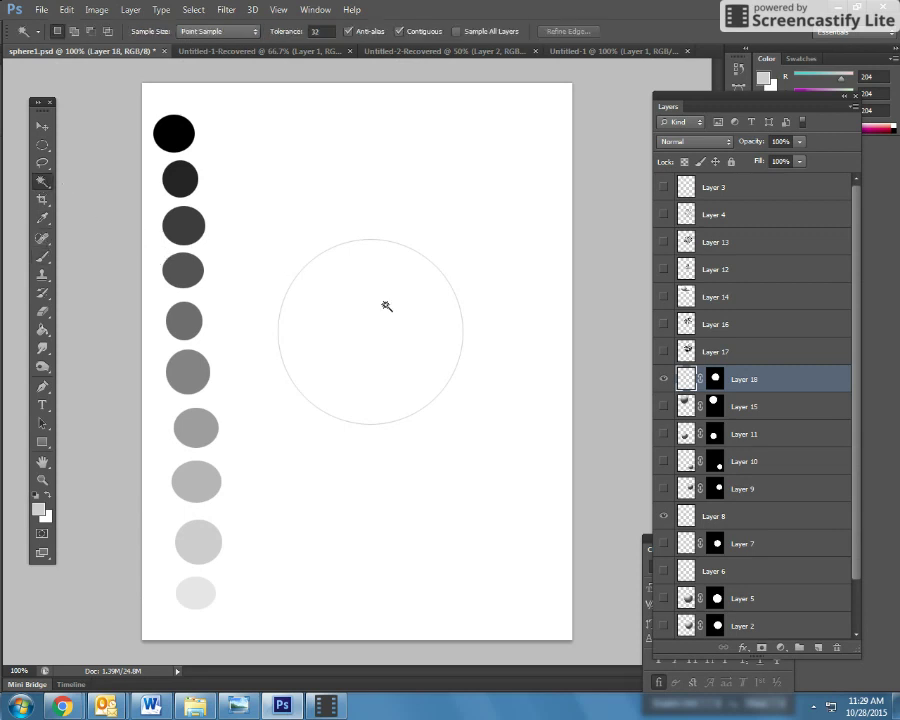
click(390, 306)
- Brush a few light gray strokes inside the upper-left part of the circle
click(42, 256)
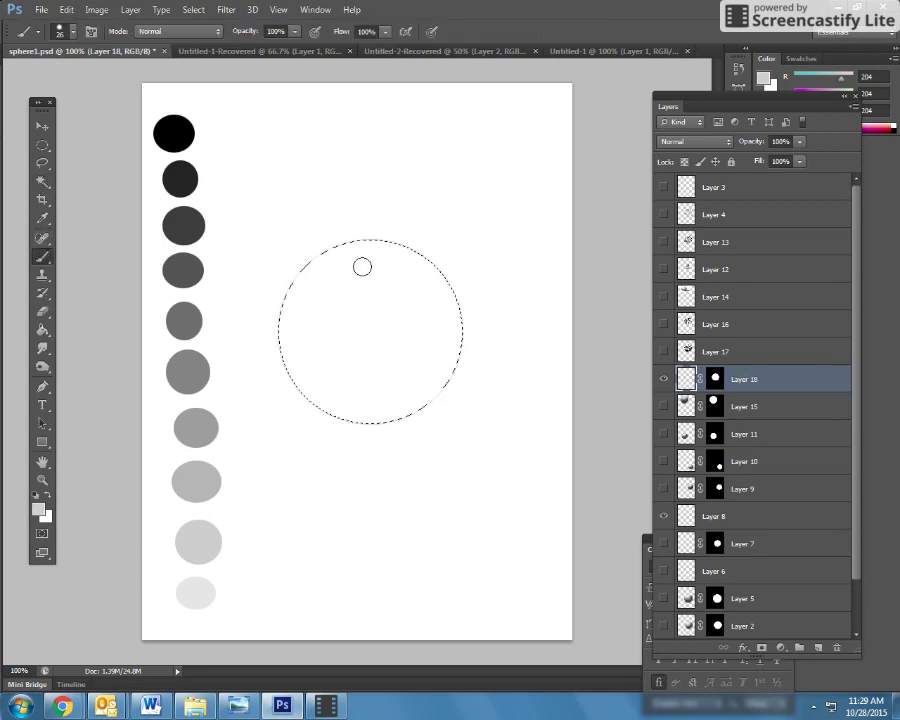
click(311, 281)
click(330, 293)
drag(368, 282, 340, 296)
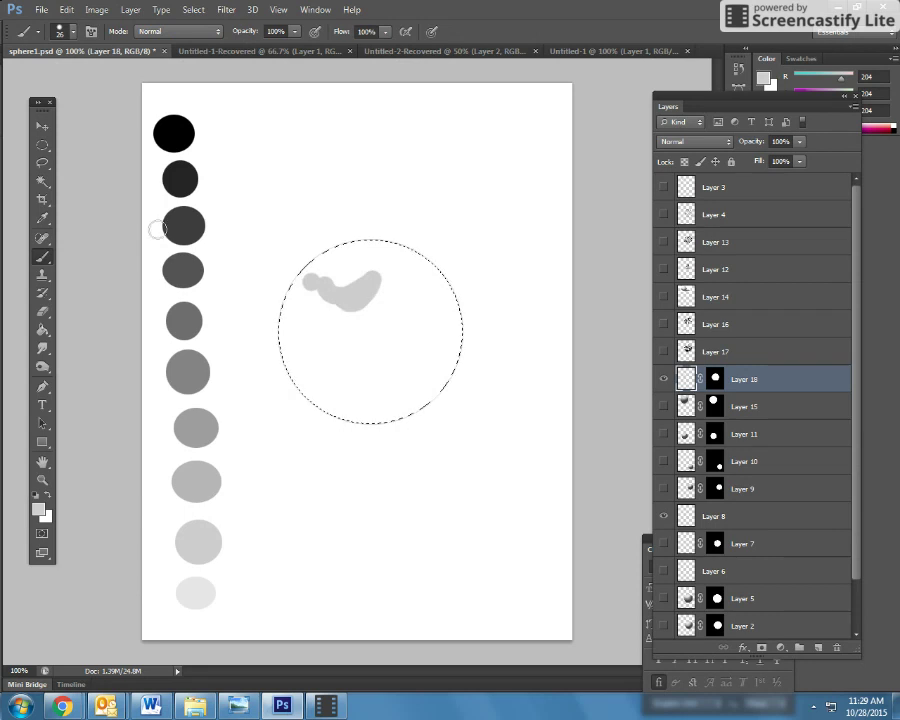
- Sample the lightest gray swatch (229) and paint the highlight area in the upper-left part of the circle
click(42, 218)
click(193, 585)
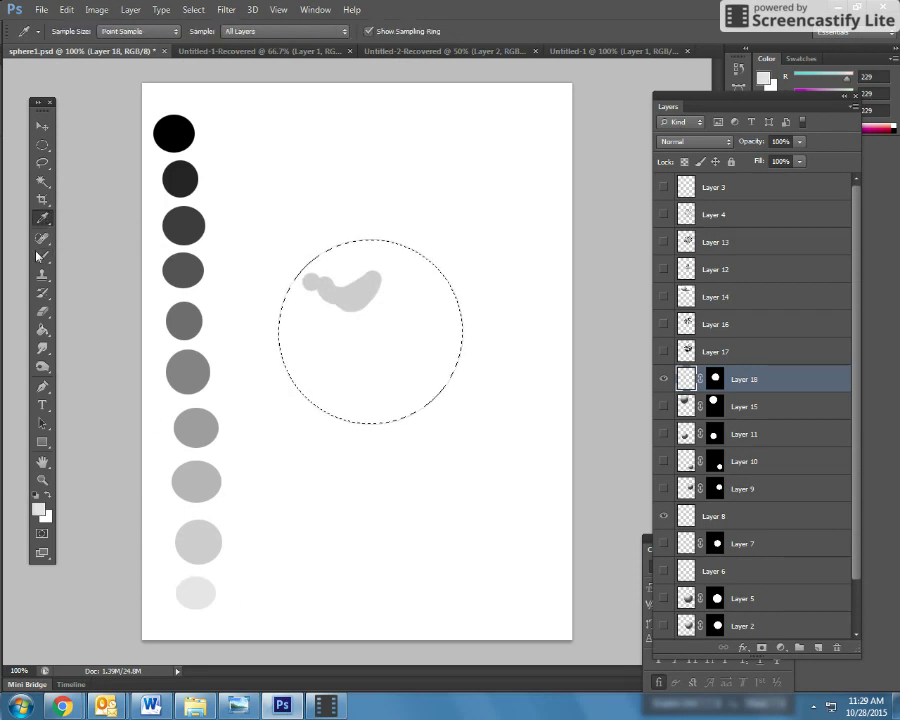
click(42, 256)
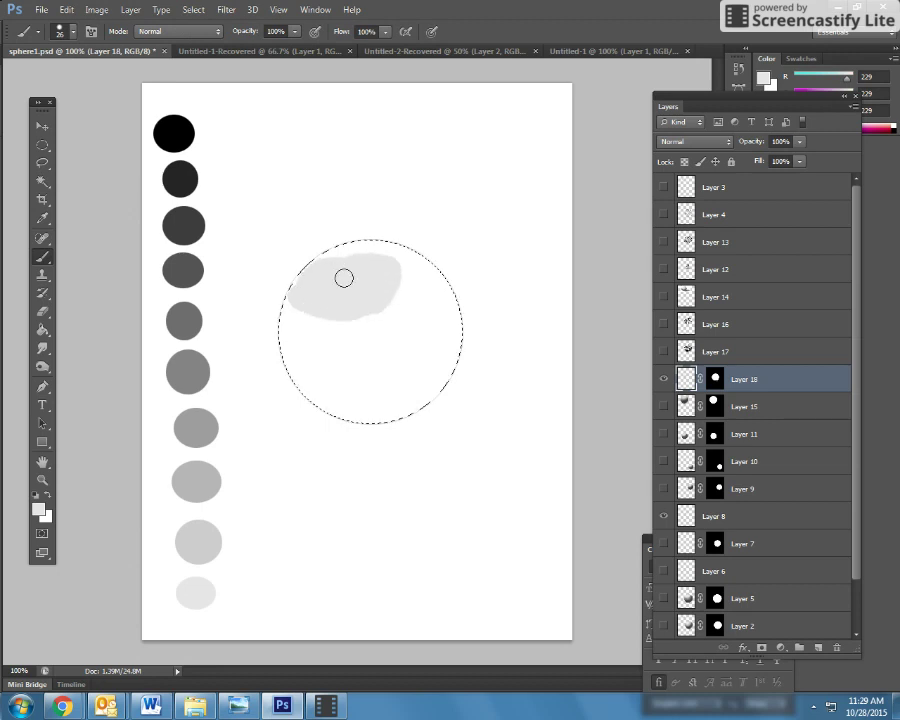
- Sample the third-lightest gray swatch (178) and paint a curved band around the lower and right edges of the highlight
click(42, 218)
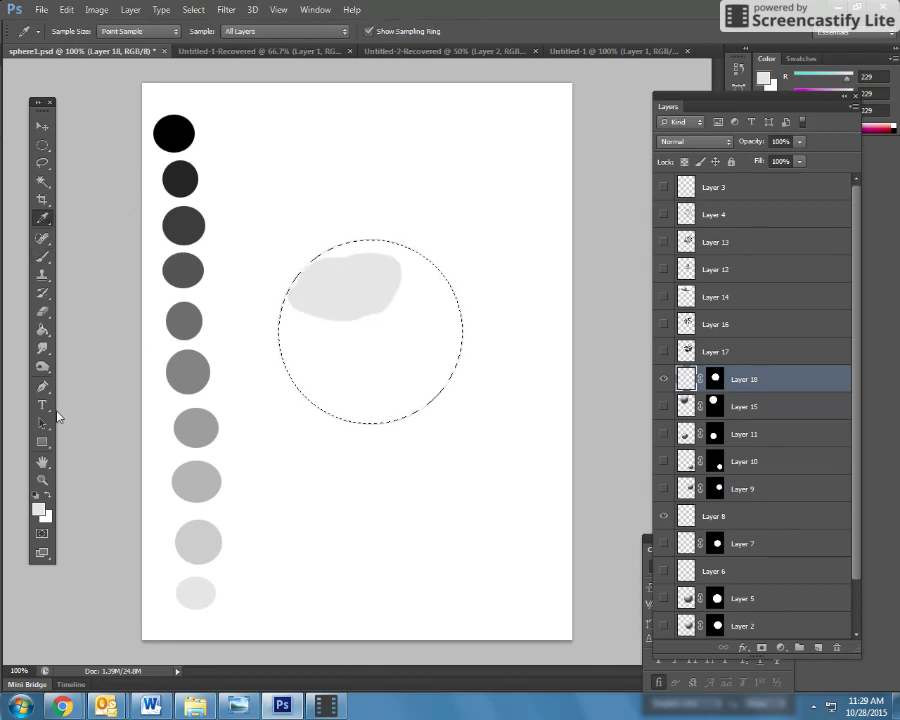
key(b)
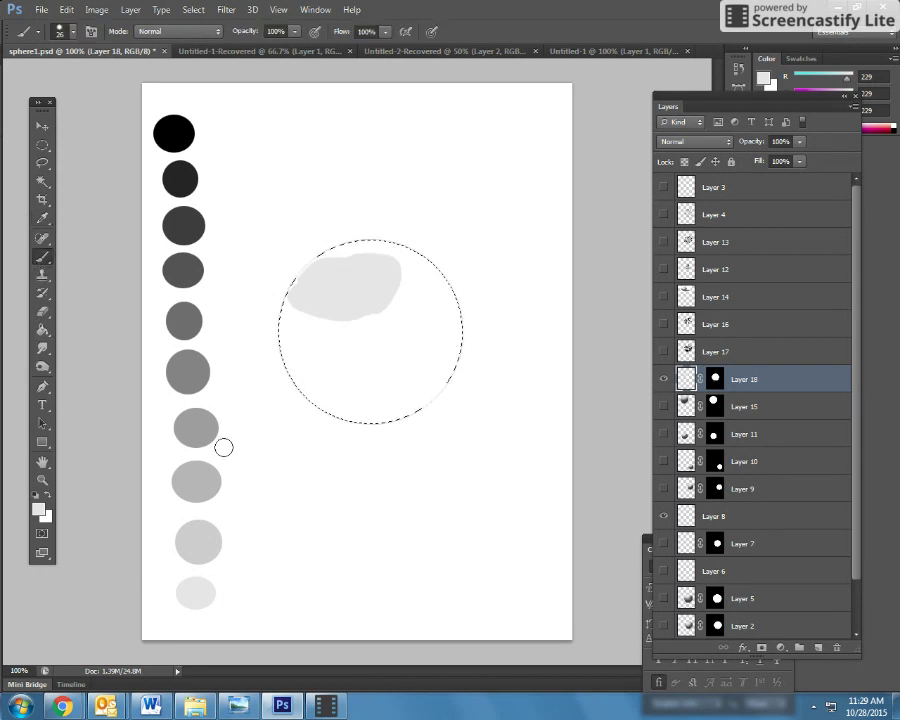
click(42, 218)
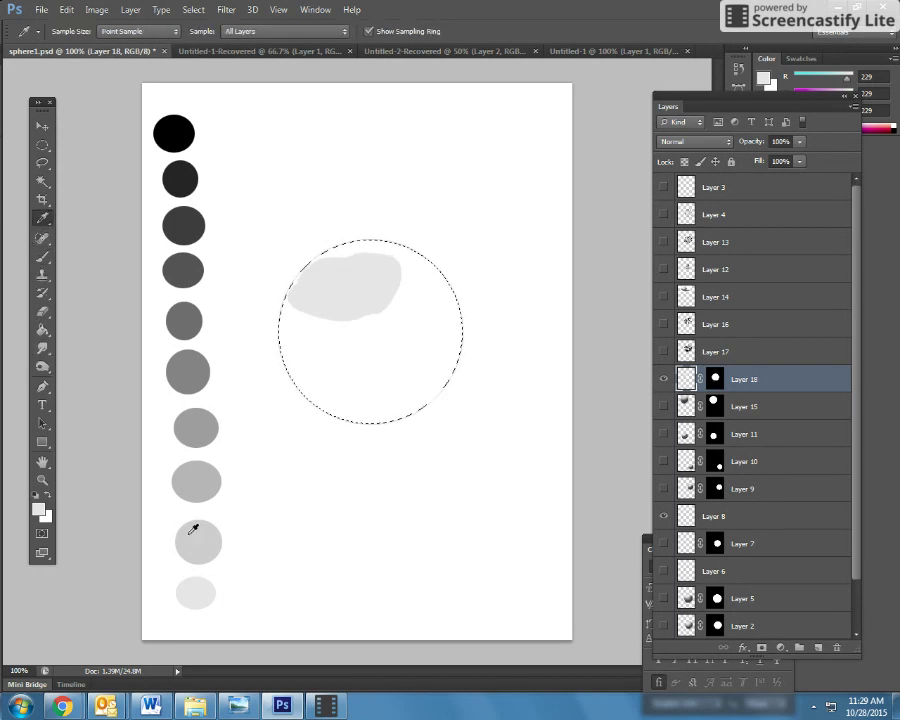
click(199, 479)
click(42, 256)
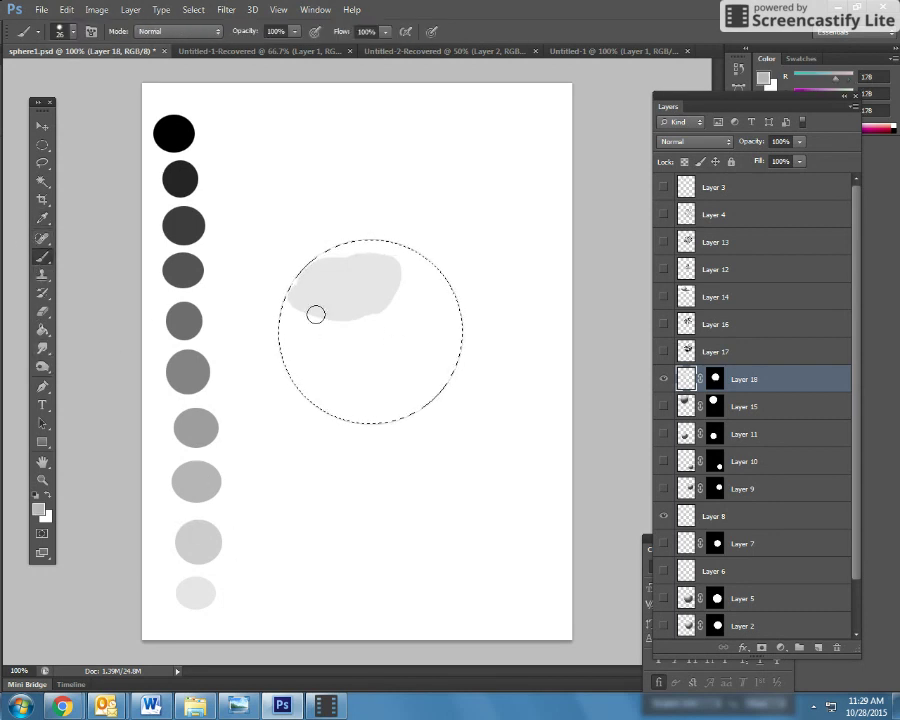
mouse_move(293, 291)
mouse_down()
mouse_move(328, 320)
mouse_move(361, 315)
mouse_move(397, 246)
mouse_move(419, 257)
mouse_move(407, 324)
mouse_move(386, 342)
mouse_move(345, 351)
mouse_move(295, 343)
mouse_move(280, 303)
mouse_move(298, 328)
mouse_move(350, 320)
mouse_up()
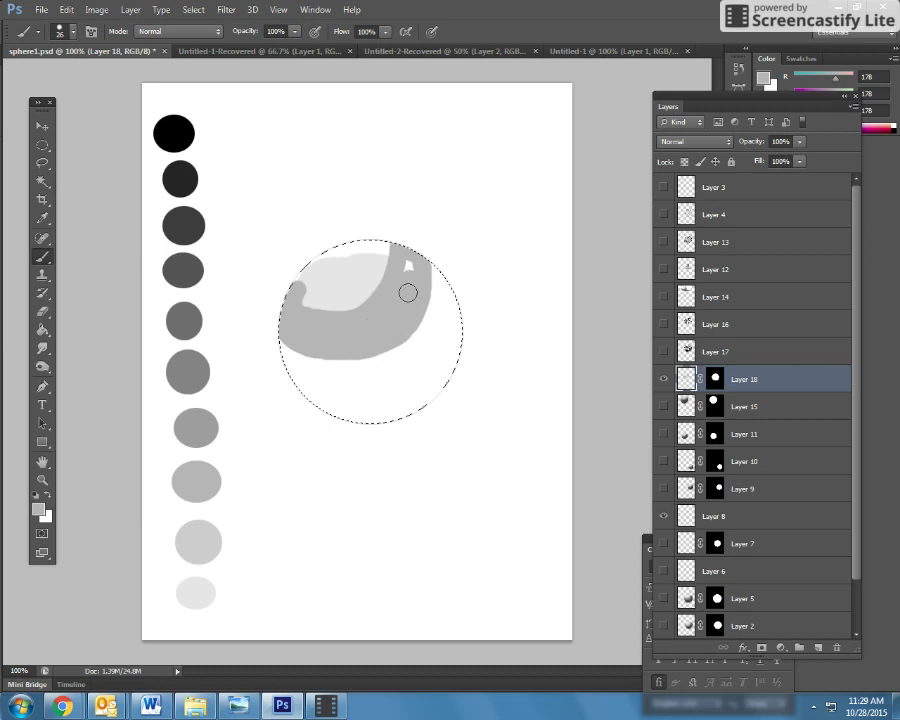
- Sample the medium gray swatch (127) and paint a curved band along the outer edge of the light gray band
click(42, 218)
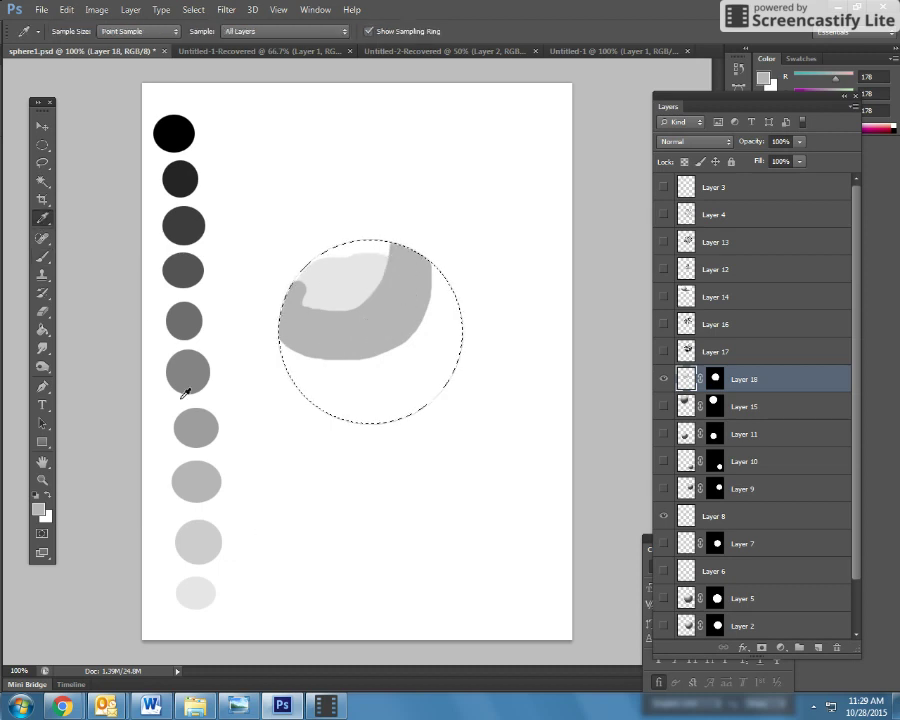
click(192, 380)
click(44, 259)
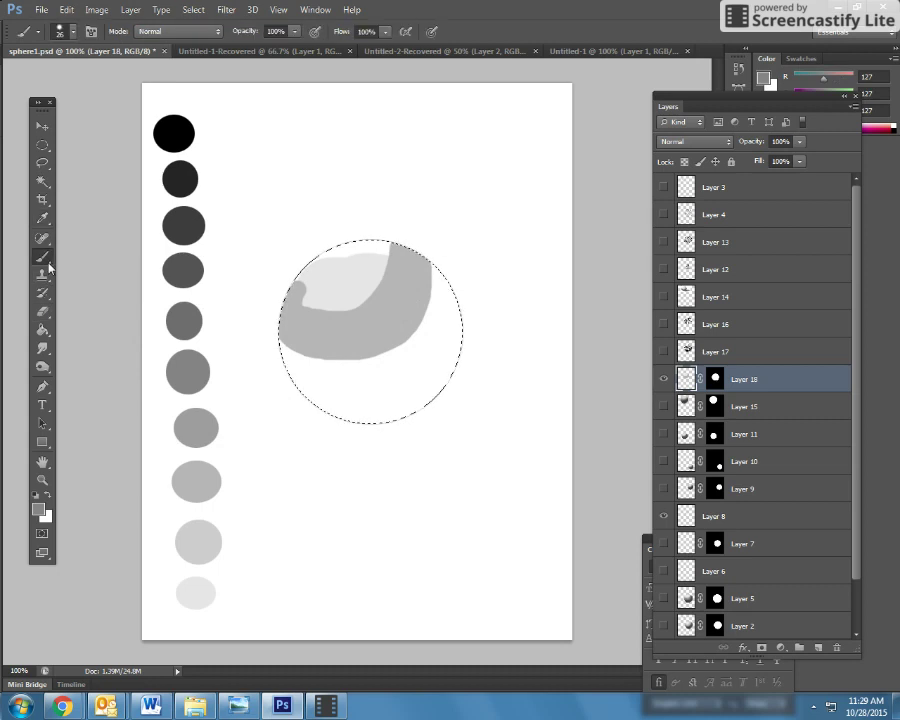
mouse_move(286, 351)
mouse_down()
mouse_move(323, 359)
mouse_move(384, 345)
mouse_move(426, 300)
mouse_move(428, 266)
mouse_move(447, 289)
mouse_move(440, 338)
mouse_move(416, 369)
mouse_move(390, 382)
mouse_move(331, 393)
mouse_move(290, 379)
mouse_move(282, 357)
mouse_move(315, 384)
mouse_move(374, 369)
mouse_move(310, 373)
mouse_move(385, 358)
mouse_move(374, 370)
mouse_move(383, 371)
mouse_move(429, 311)
mouse_move(412, 356)
mouse_move(434, 291)
mouse_up()
- Sample the dark gray swatch (51) and paint the shadow area along the circle's lower-right edge
key(i)
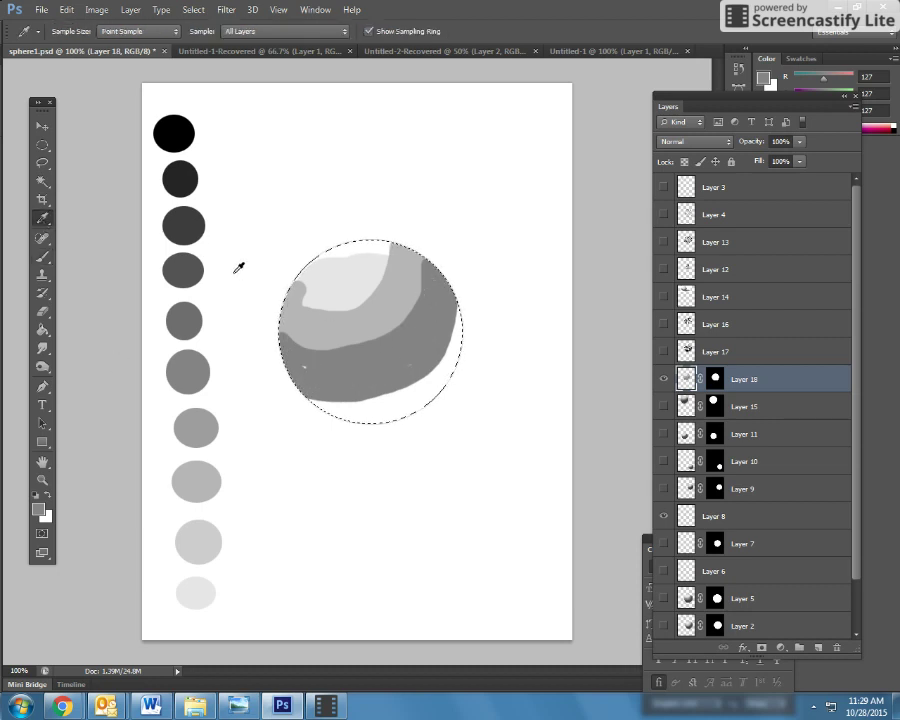
click(179, 219)
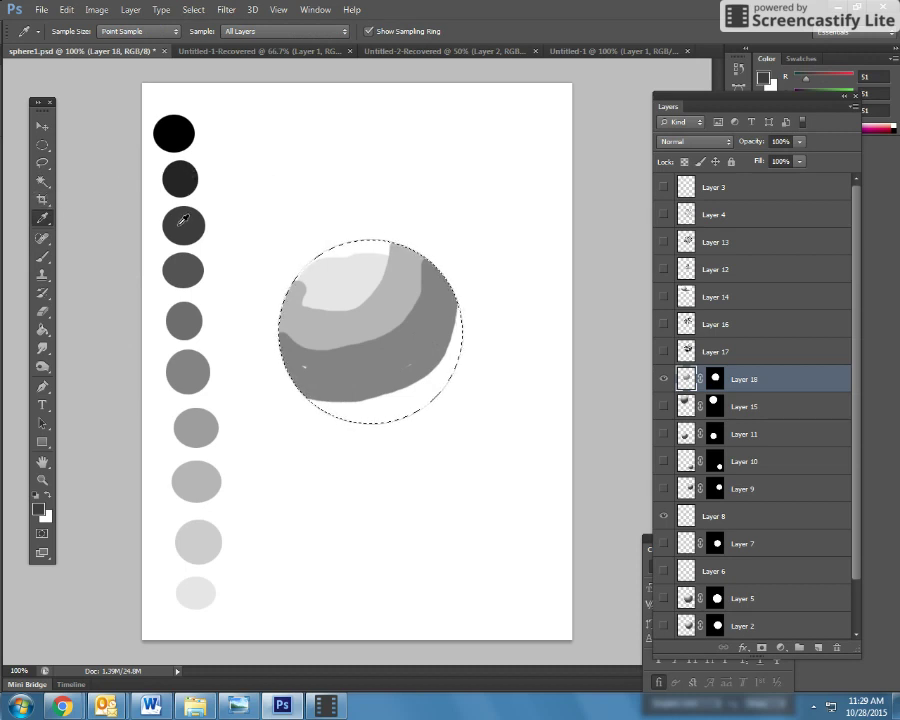
key(b)
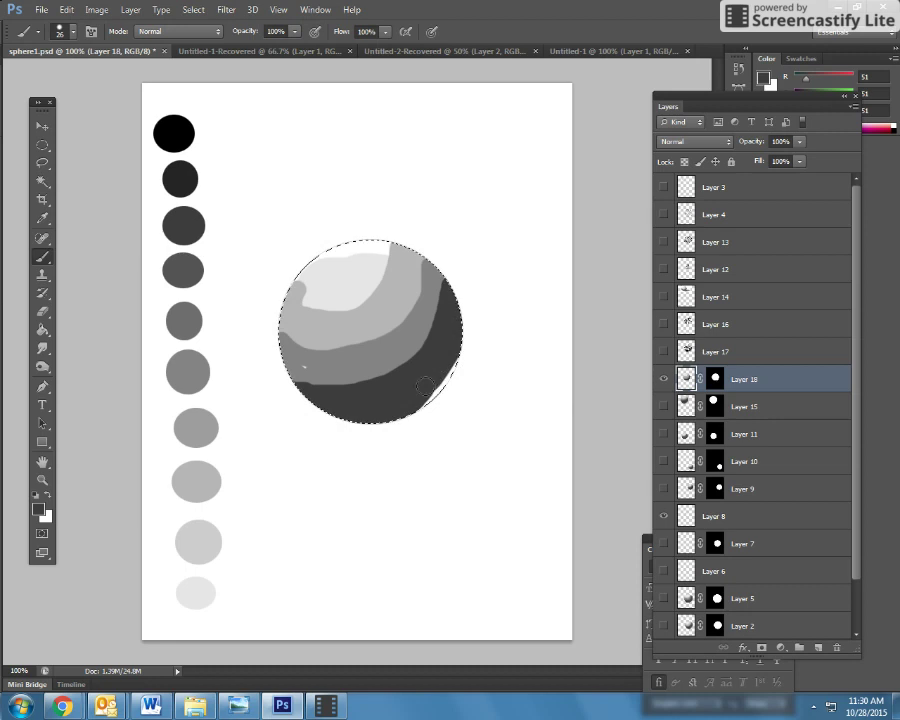
- Add a new empty layer above the painted sphere layer
click(41, 126)
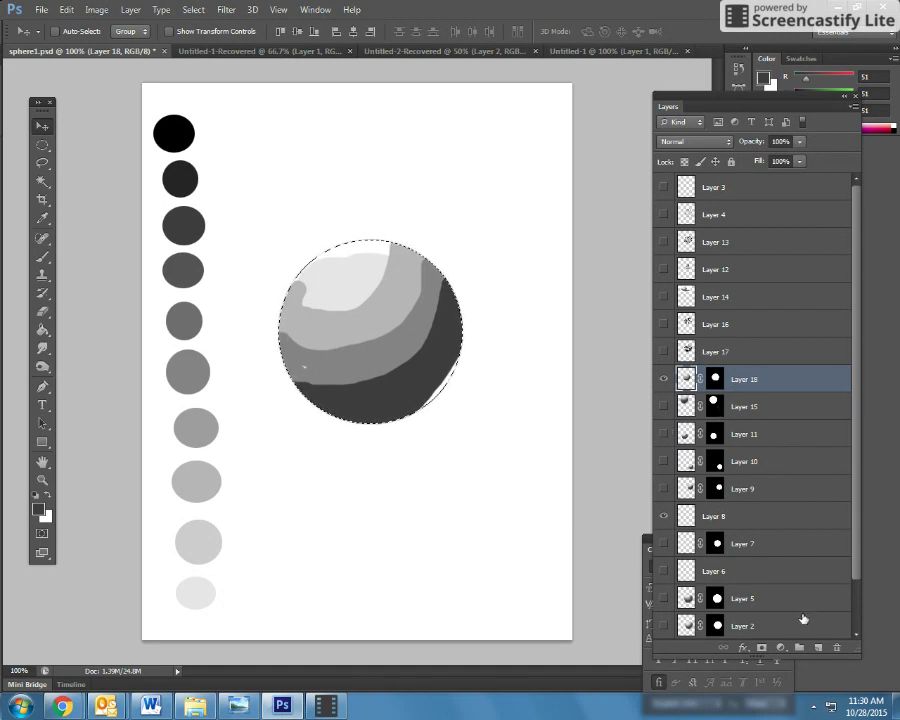
click(818, 647)
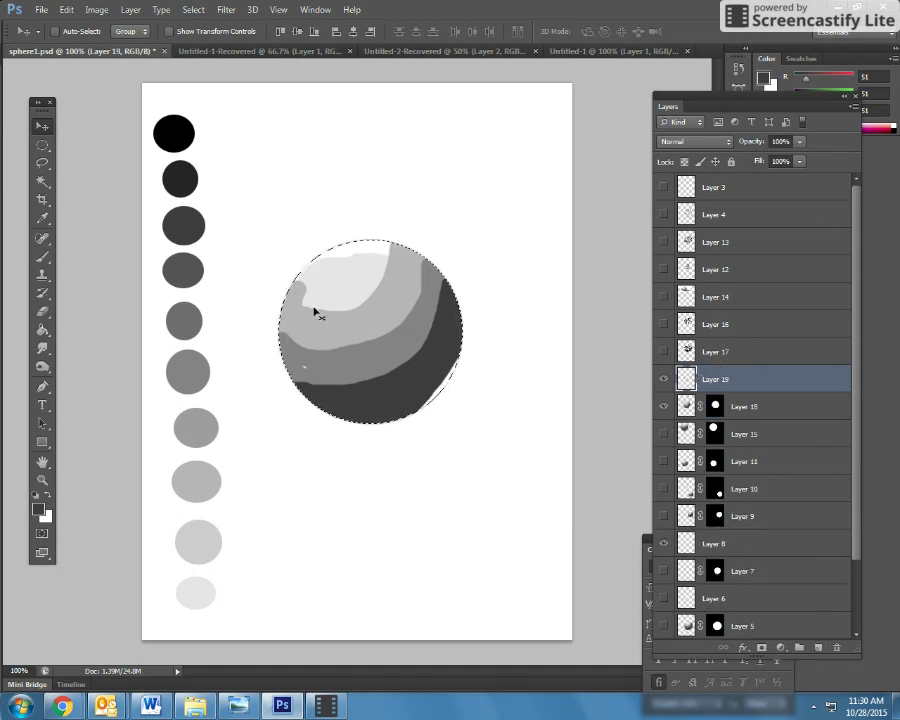
- Paint curved black contour lines crossing each other around the sphere's form on the new layer with a 13 px brush
click(42, 256)
click(35, 496)
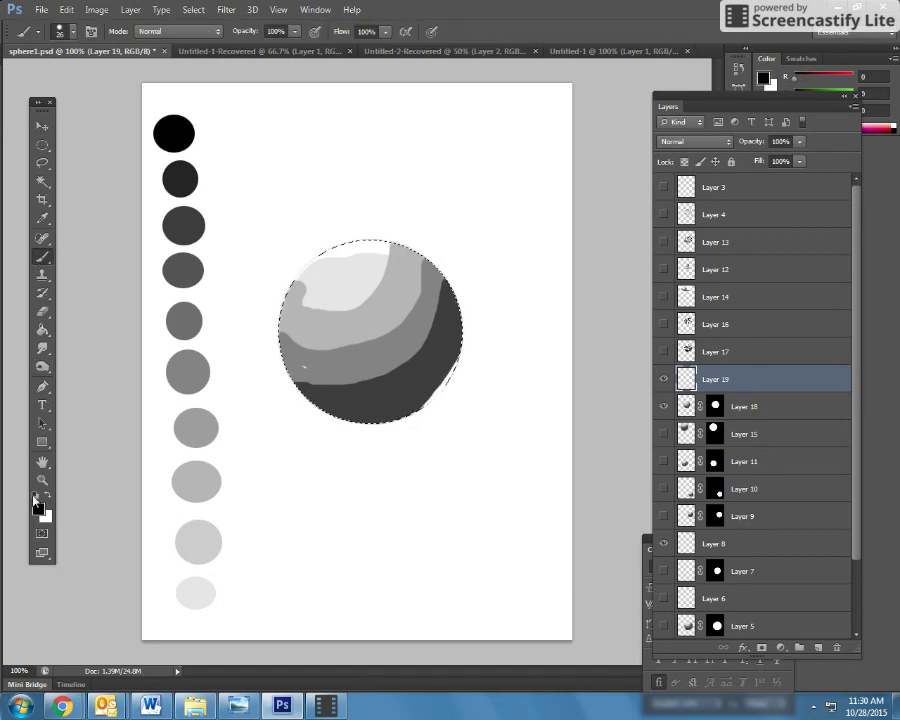
click(69, 37)
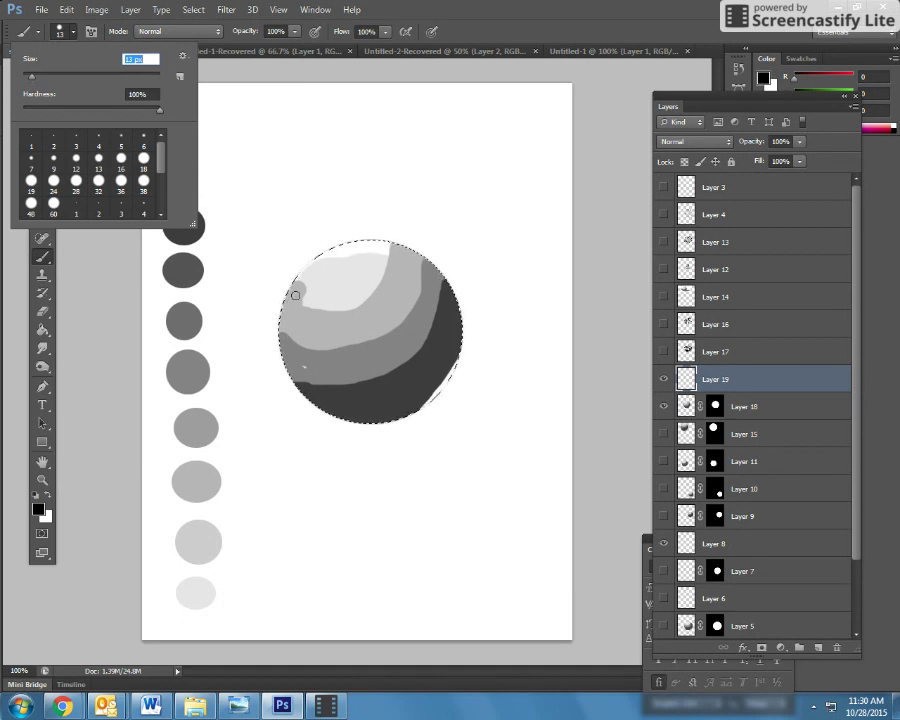
drag(301, 289, 286, 380)
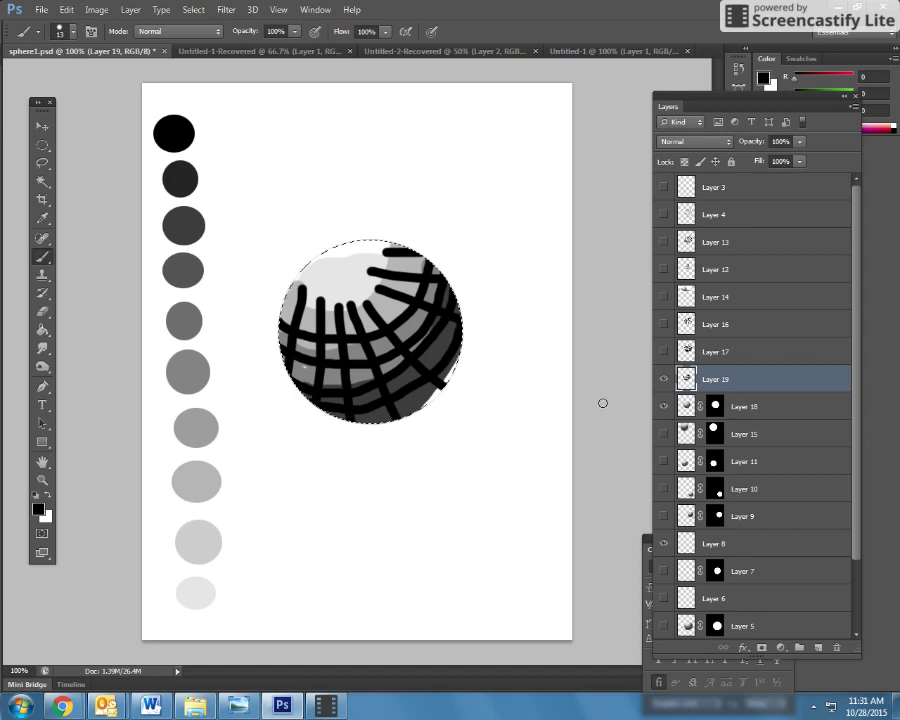
- Hide the contour-line layer and paint straight black lines across the sphere on another new layer
click(663, 378)
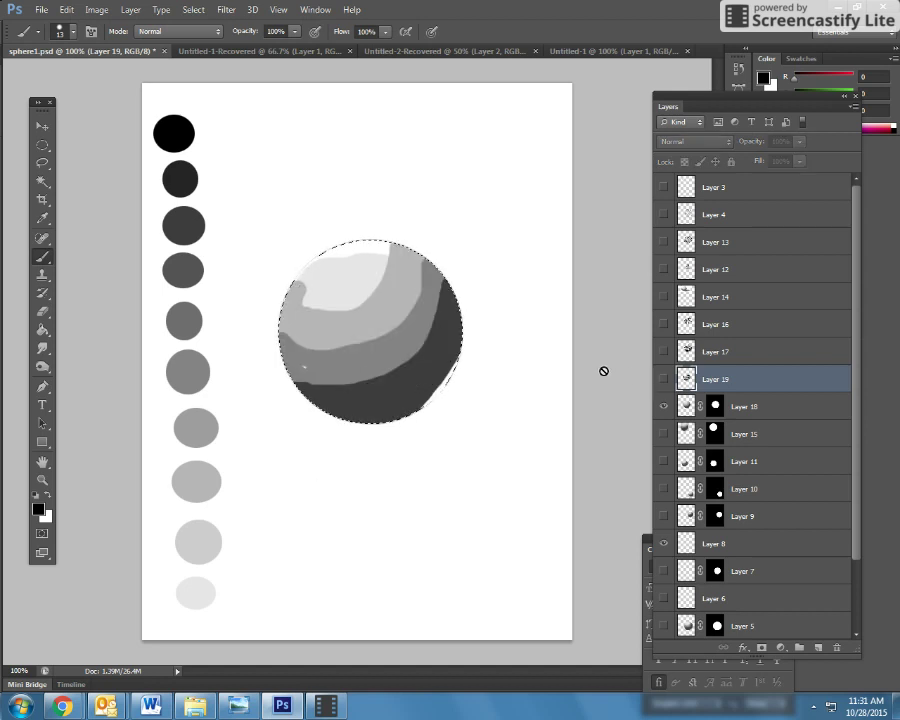
click(661, 380)
click(661, 380)
click(817, 647)
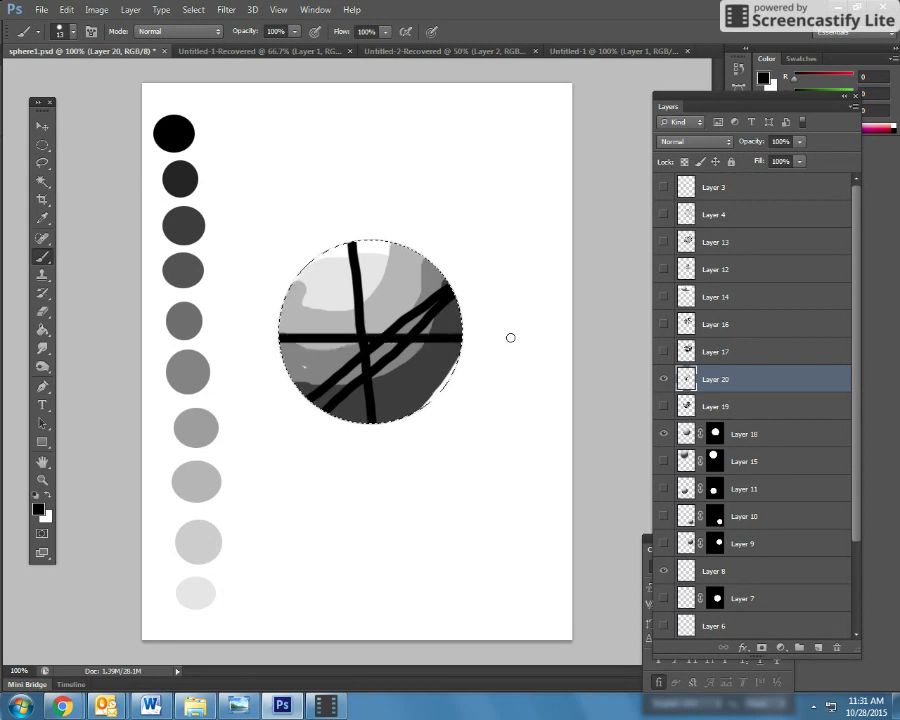
- Hide the straight-line layer and make the painted sphere layer, Layer 18, visible and active
click(667, 381)
click(664, 434)
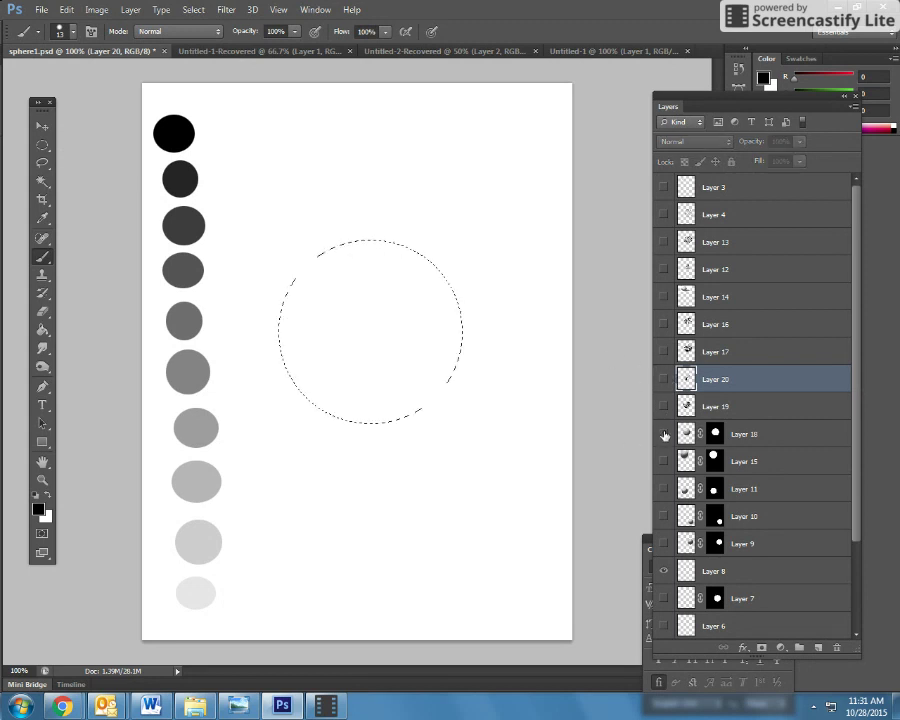
click(699, 433)
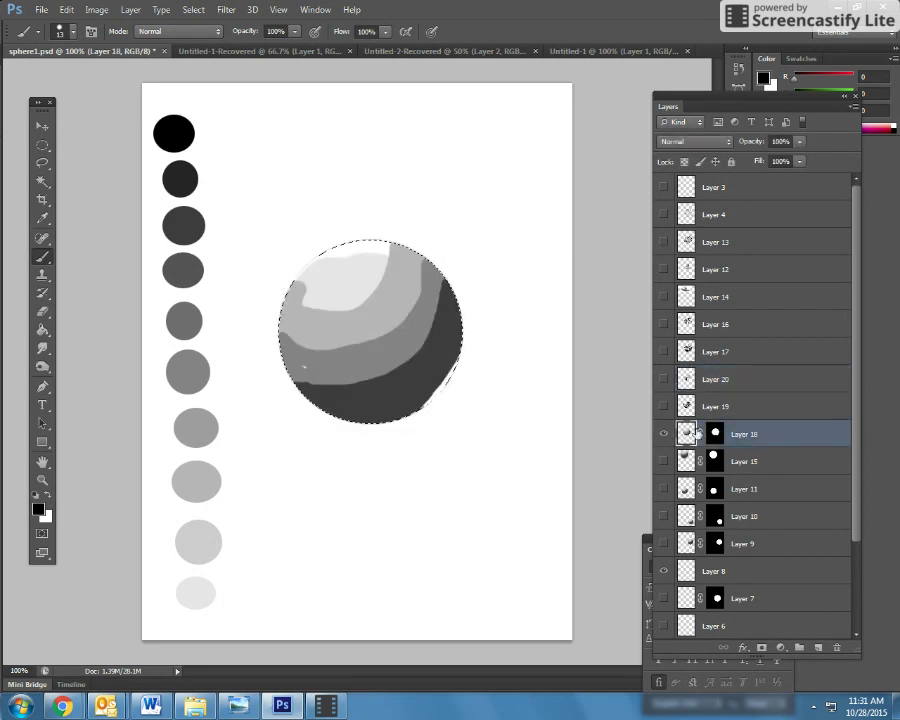
- Activate the Smudge tool and set its strength to 27% for work on the enlarged sphere
click(46, 350)
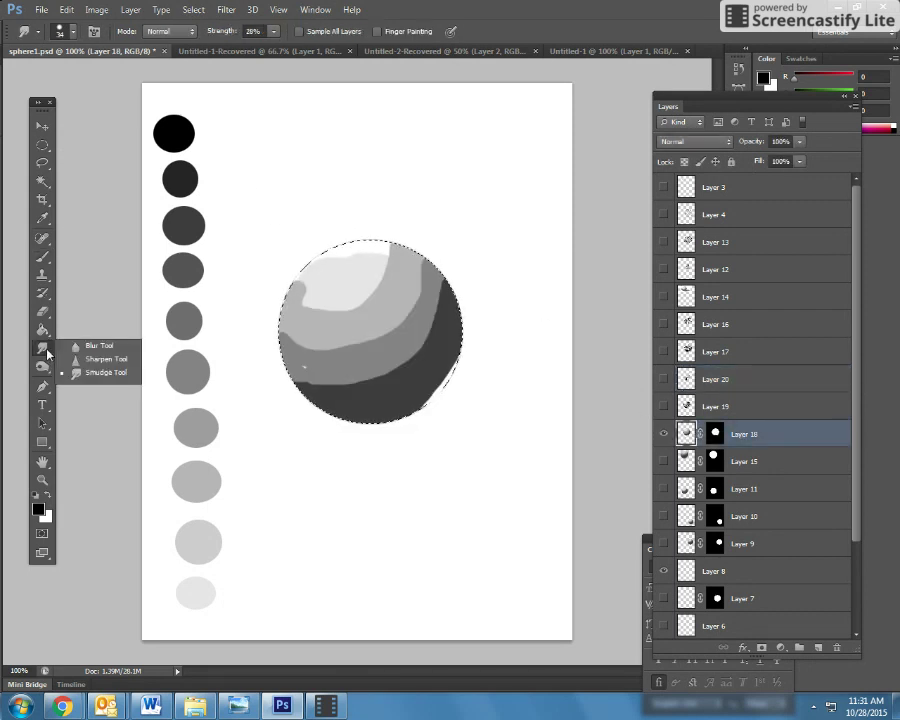
click(106, 373)
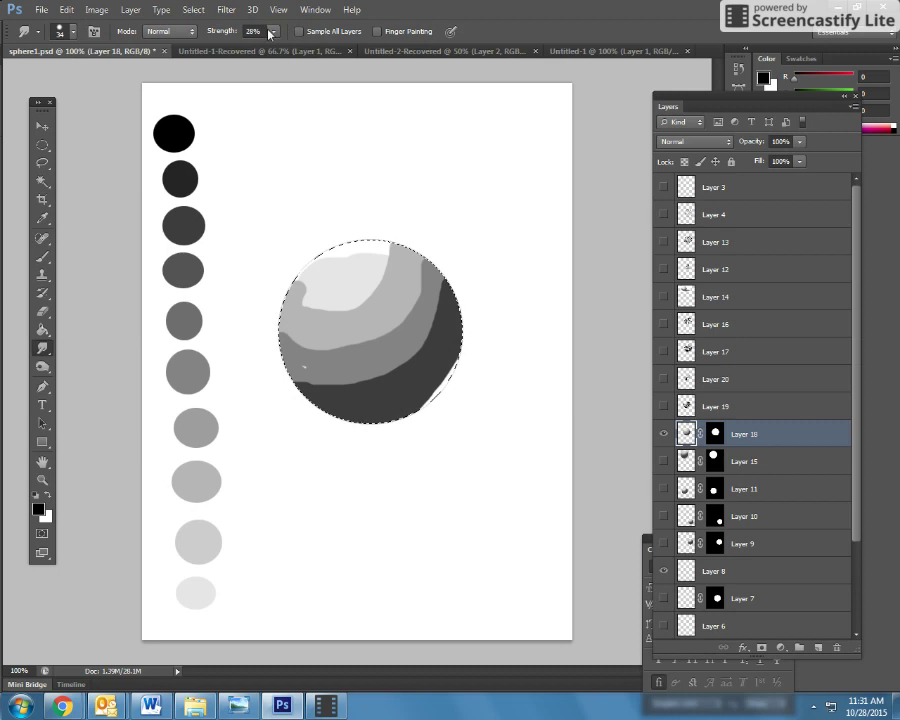
click(273, 31)
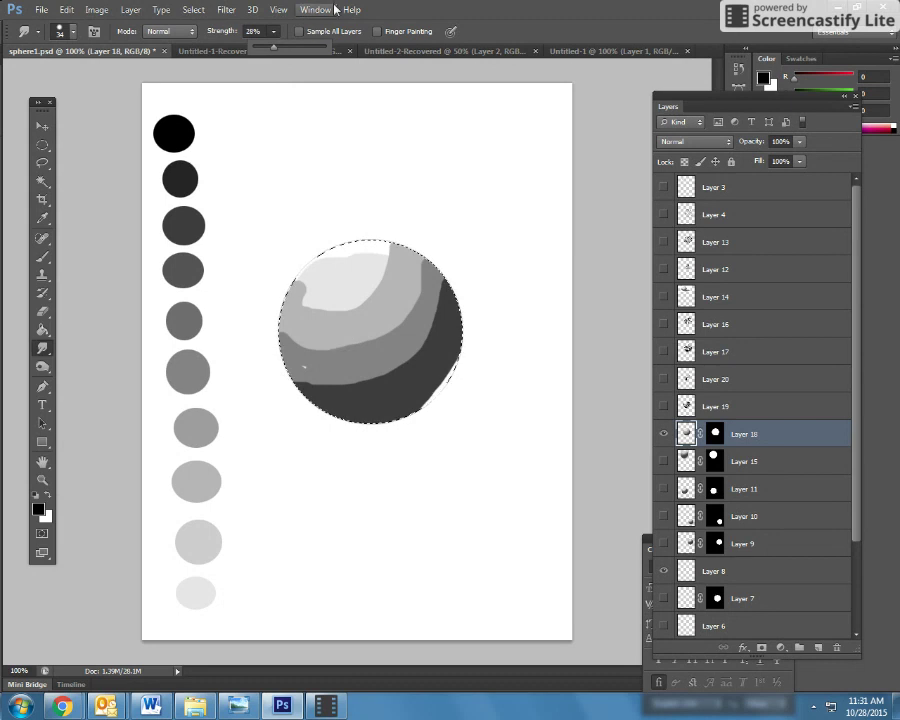
drag(273, 46, 271, 46)
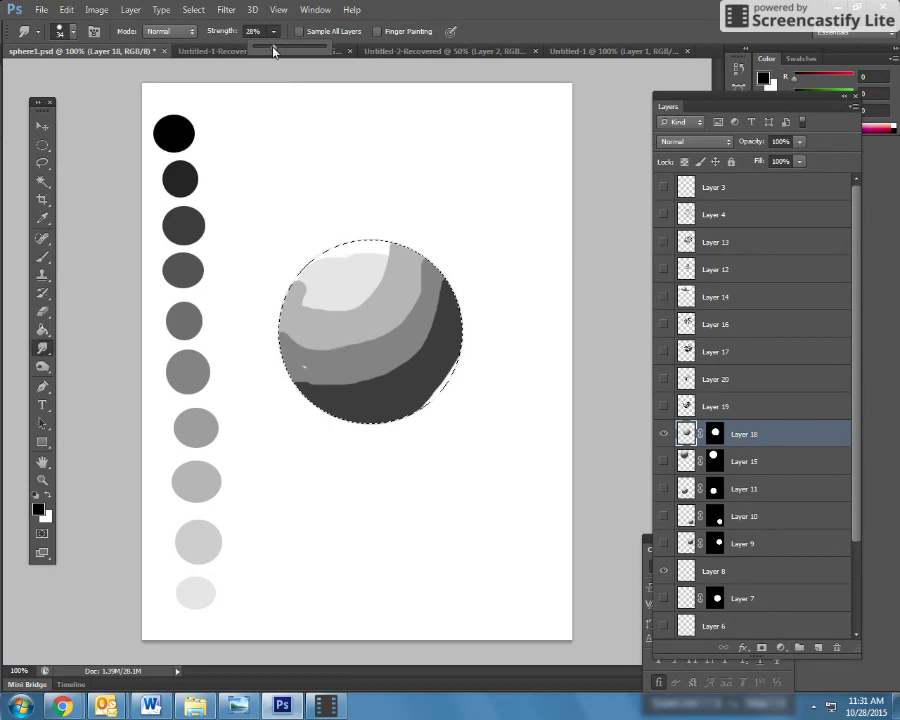
click(42, 480)
click(337, 390)
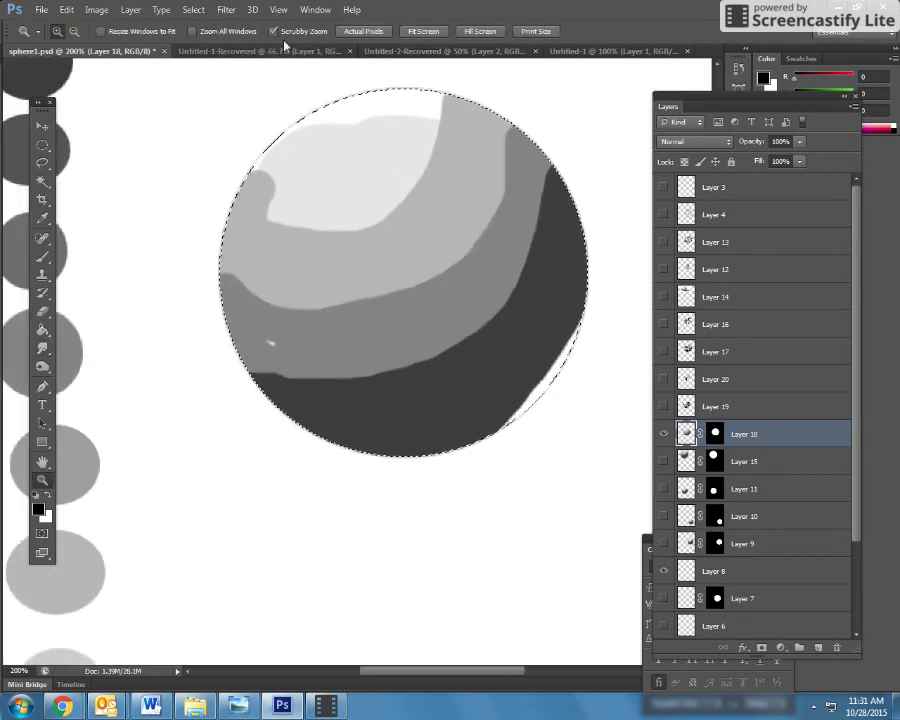
click(42, 258)
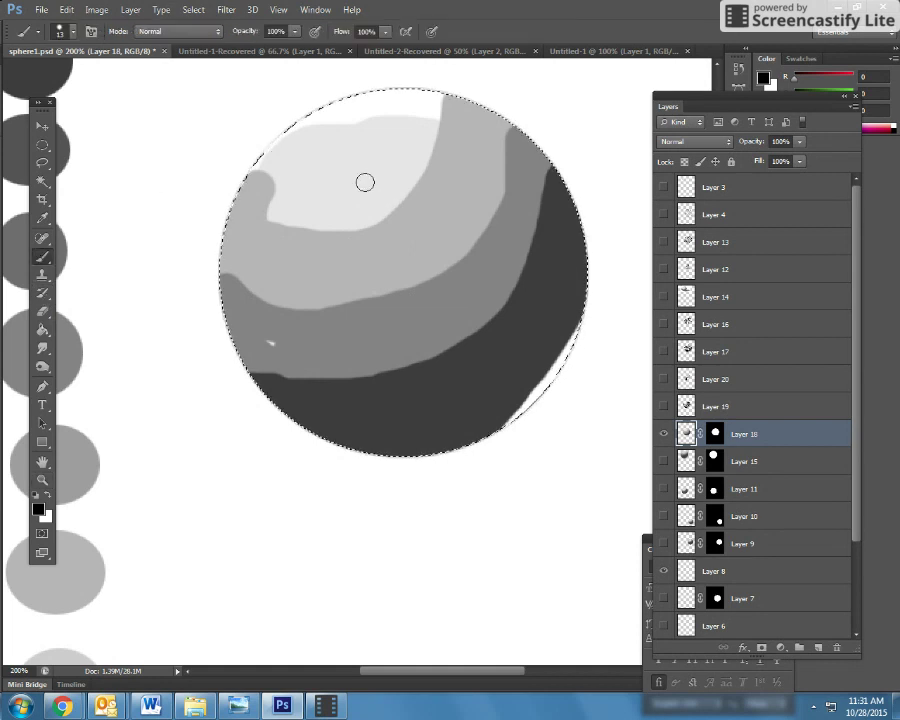
click(42, 347)
click(273, 32)
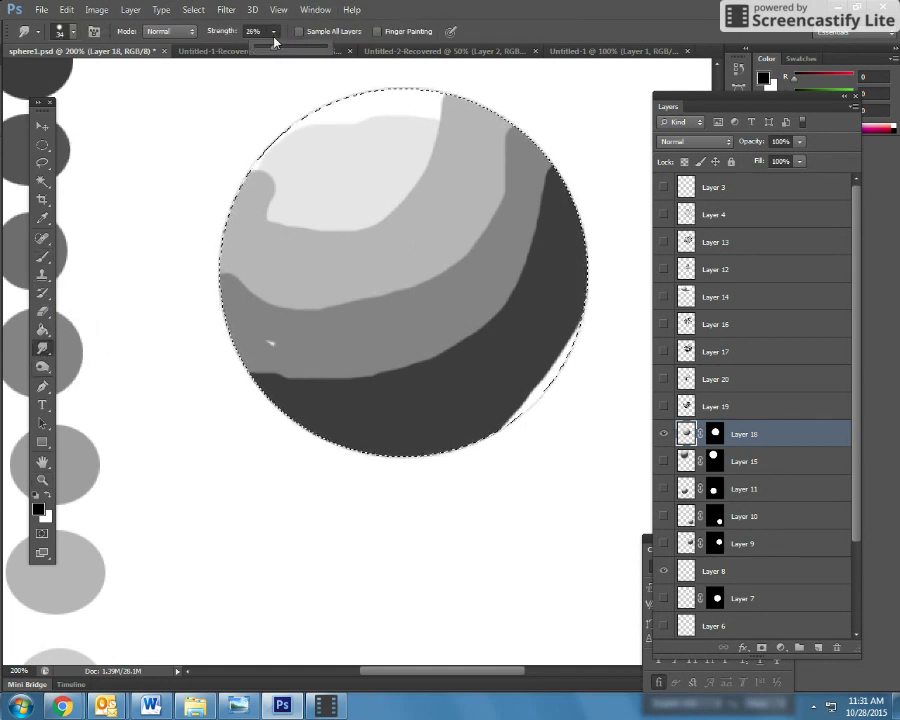
drag(272, 53, 278, 55)
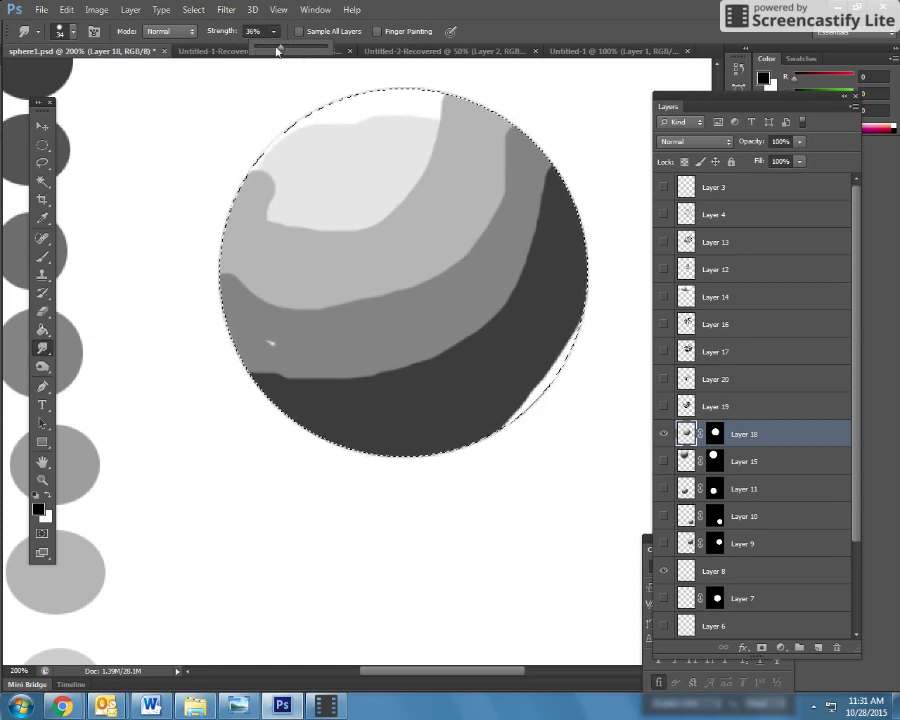
drag(277, 51, 273, 52)
- Set the smudge brush size to 15 px and smudge the edges of the highlight and light gray bands outward
click(72, 38)
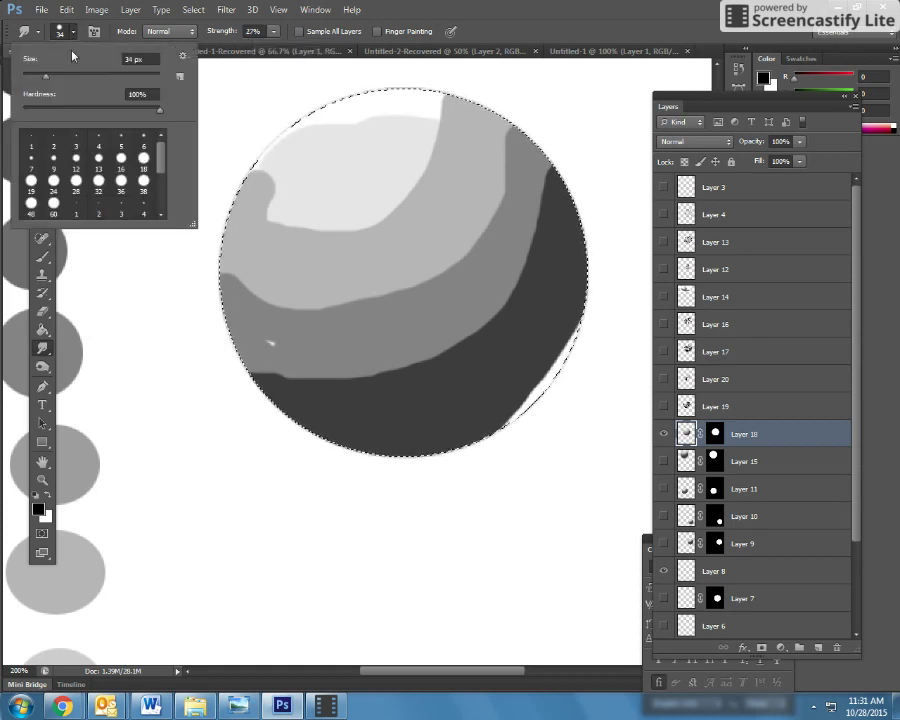
drag(44, 80, 38, 78)
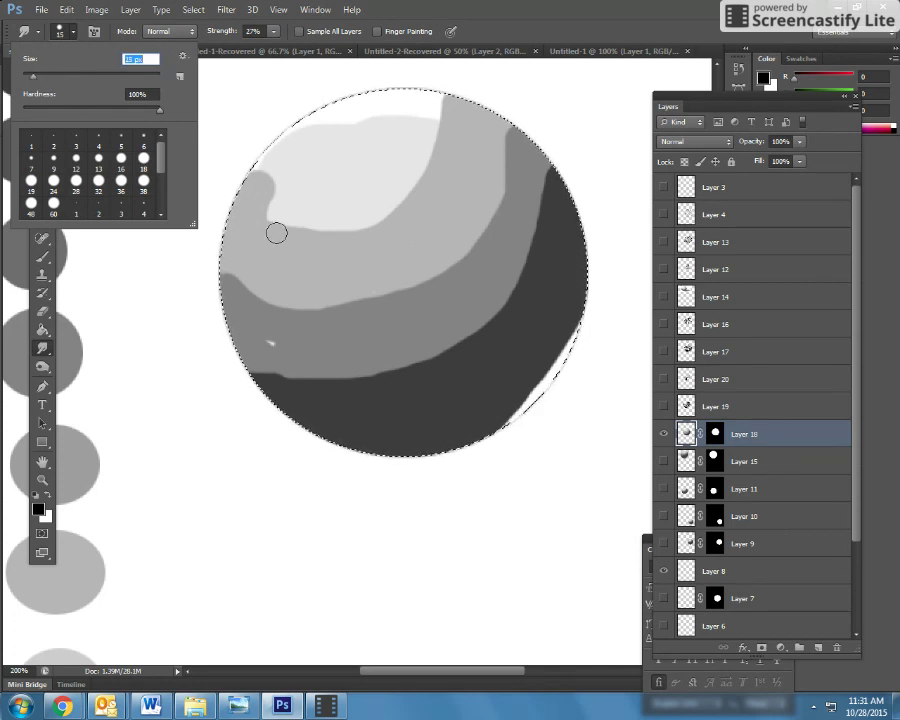
click(258, 198)
mouse_move(264, 221)
mouse_down()
mouse_move(278, 186)
mouse_move(299, 180)
mouse_move(309, 194)
mouse_move(310, 313)
mouse_move(298, 226)
mouse_move(320, 318)
mouse_move(335, 280)
mouse_move(352, 295)
mouse_move(332, 178)
mouse_move(372, 188)
mouse_move(345, 166)
mouse_move(400, 251)
mouse_move(441, 285)
mouse_move(424, 196)
mouse_move(462, 236)
mouse_move(470, 219)
mouse_move(528, 248)
mouse_move(536, 204)
mouse_move(496, 146)
mouse_move(538, 143)
mouse_move(445, 106)
mouse_up()
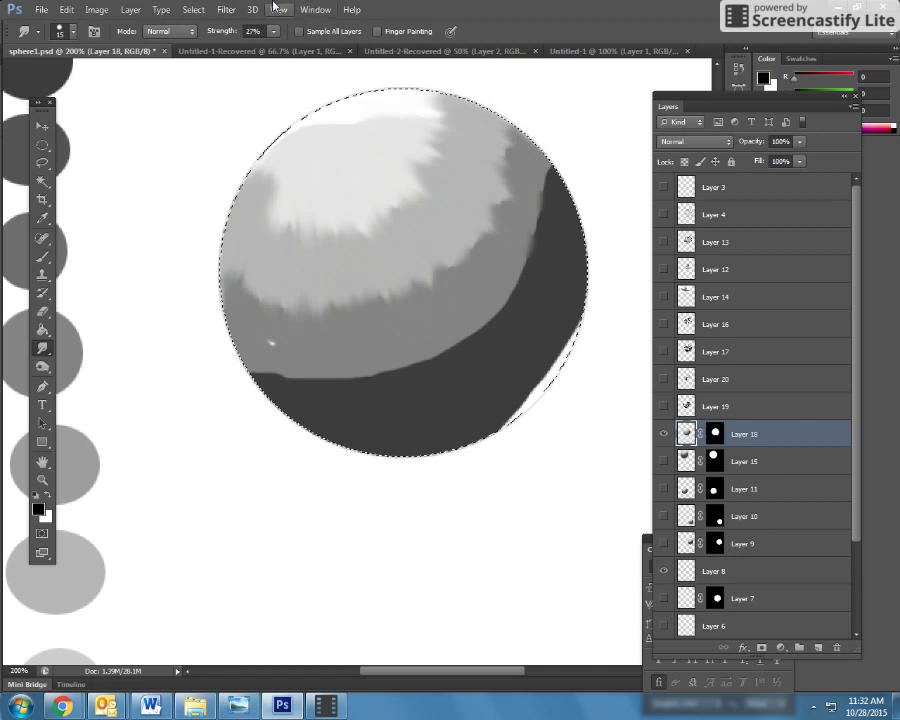
- Raise the smudge strength to 35% and blend the gray bands into the dark shadow area across the sphere
click(273, 31)
drag(273, 50, 278, 46)
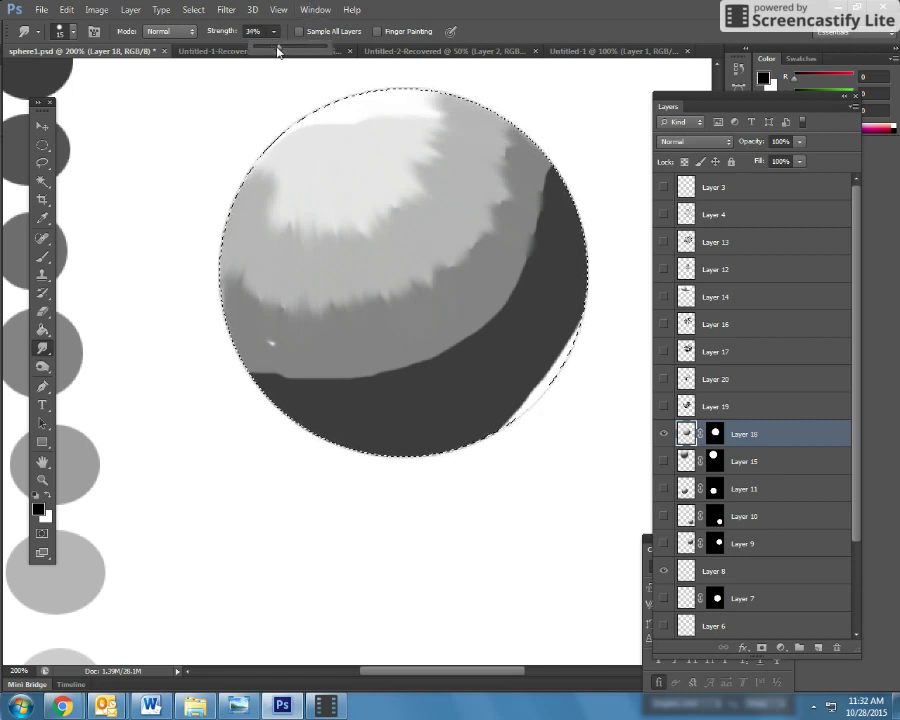
mouse_move(246, 271)
mouse_down()
mouse_move(278, 218)
mouse_move(260, 236)
mouse_move(273, 280)
mouse_move(302, 247)
mouse_move(311, 395)
mouse_move(322, 237)
mouse_move(336, 254)
mouse_move(351, 157)
mouse_move(338, 194)
mouse_move(387, 410)
mouse_move(391, 476)
mouse_move(359, 157)
mouse_move(354, 172)
mouse_move(359, 163)
mouse_move(469, 402)
mouse_move(507, 385)
mouse_move(384, 177)
mouse_move(516, 317)
mouse_move(516, 307)
mouse_move(553, 306)
mouse_move(414, 156)
mouse_move(632, 257)
mouse_move(566, 194)
mouse_move(417, 91)
mouse_move(350, 83)
mouse_move(407, 119)
mouse_move(502, 218)
mouse_move(538, 324)
mouse_move(513, 329)
mouse_move(381, 176)
mouse_move(402, 186)
mouse_move(382, 296)
mouse_move(343, 206)
mouse_move(321, 211)
mouse_move(312, 178)
mouse_move(260, 183)
mouse_move(252, 385)
mouse_move(312, 386)
mouse_move(346, 366)
mouse_move(364, 127)
mouse_move(374, 135)
mouse_move(366, 214)
mouse_move(418, 361)
mouse_move(439, 358)
mouse_move(453, 323)
mouse_move(356, 176)
mouse_move(377, 176)
mouse_move(488, 264)
mouse_move(515, 239)
mouse_move(581, 263)
mouse_move(473, 138)
mouse_move(398, 79)
mouse_move(524, 166)
mouse_move(518, 298)
mouse_move(457, 250)
mouse_move(364, 140)
mouse_move(413, 209)
mouse_move(421, 276)
mouse_move(410, 362)
mouse_move(255, 215)
mouse_move(315, 226)
mouse_move(269, 255)
mouse_move(235, 233)
mouse_move(285, 372)
mouse_move(311, 331)
mouse_move(321, 155)
mouse_move(435, 373)
mouse_move(320, 245)
mouse_move(414, 185)
mouse_move(422, 157)
mouse_move(458, 205)
mouse_move(380, 183)
mouse_move(422, 137)
mouse_move(412, 195)
mouse_move(440, 203)
mouse_move(406, 239)
mouse_move(480, 189)
mouse_move(436, 287)
mouse_move(500, 245)
mouse_move(474, 301)
mouse_move(503, 287)
mouse_move(515, 315)
mouse_move(546, 244)
mouse_up()
mouse_move(524, 320)
mouse_down()
mouse_move(435, 394)
mouse_move(388, 385)
mouse_move(315, 395)
mouse_move(372, 359)
mouse_move(436, 342)
mouse_move(363, 344)
mouse_move(293, 319)
mouse_move(398, 319)
mouse_move(422, 296)
mouse_move(286, 277)
mouse_move(385, 278)
mouse_move(422, 291)
mouse_move(347, 319)
mouse_move(448, 292)
mouse_move(444, 299)
mouse_move(457, 287)
mouse_move(380, 275)
mouse_up()
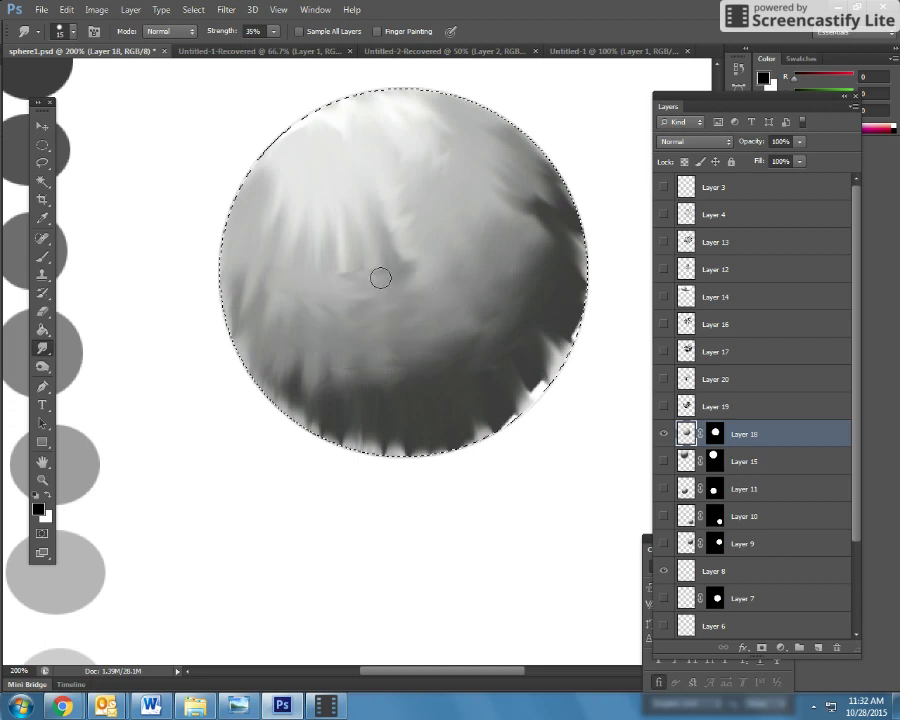
- Enlarge the smudge brush to 24 px and smooth the streaks along the sphere's left side and lower shadow
click(79, 36)
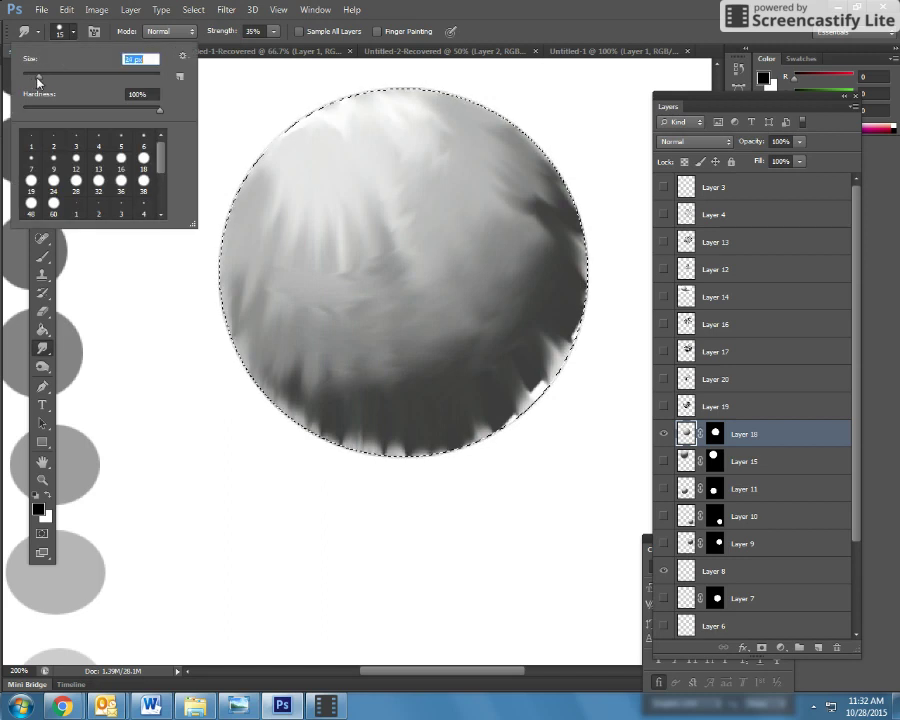
drag(38, 77, 42, 77)
click(335, 250)
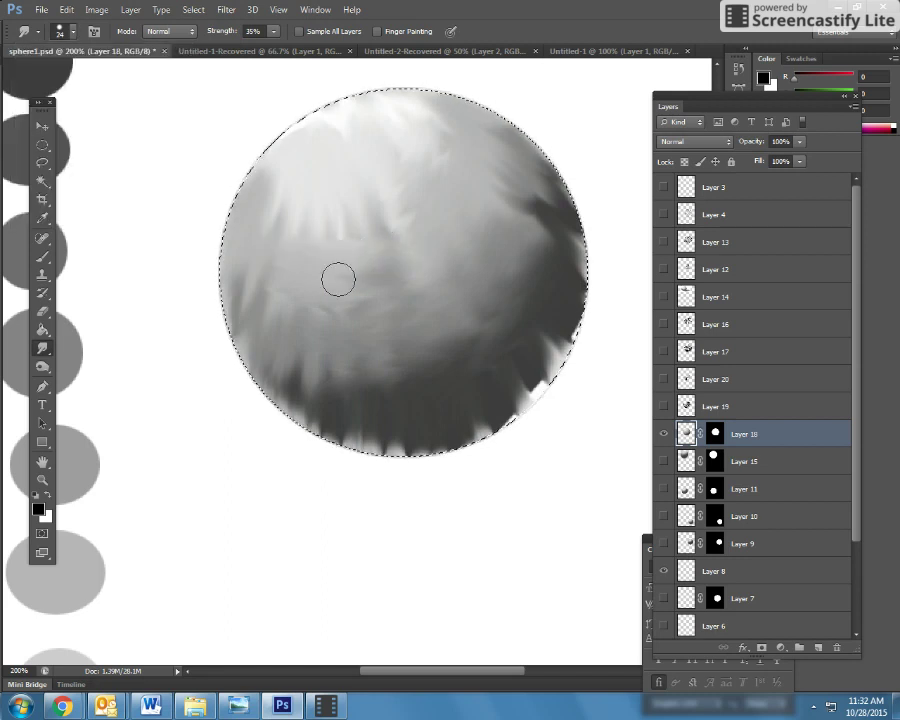
mouse_move(338, 280)
mouse_down()
mouse_move(435, 264)
mouse_move(449, 248)
mouse_move(414, 232)
mouse_move(313, 223)
mouse_move(260, 190)
mouse_move(302, 250)
mouse_move(258, 227)
mouse_move(274, 298)
mouse_move(219, 315)
mouse_move(319, 350)
mouse_move(247, 339)
mouse_move(246, 347)
mouse_move(356, 376)
mouse_move(270, 381)
mouse_move(312, 406)
mouse_move(397, 414)
mouse_move(367, 430)
mouse_move(271, 430)
mouse_move(386, 451)
mouse_move(469, 411)
mouse_move(340, 436)
mouse_move(313, 417)
mouse_move(436, 383)
mouse_move(458, 363)
mouse_move(290, 352)
mouse_move(400, 350)
mouse_move(369, 379)
mouse_move(253, 377)
mouse_up()
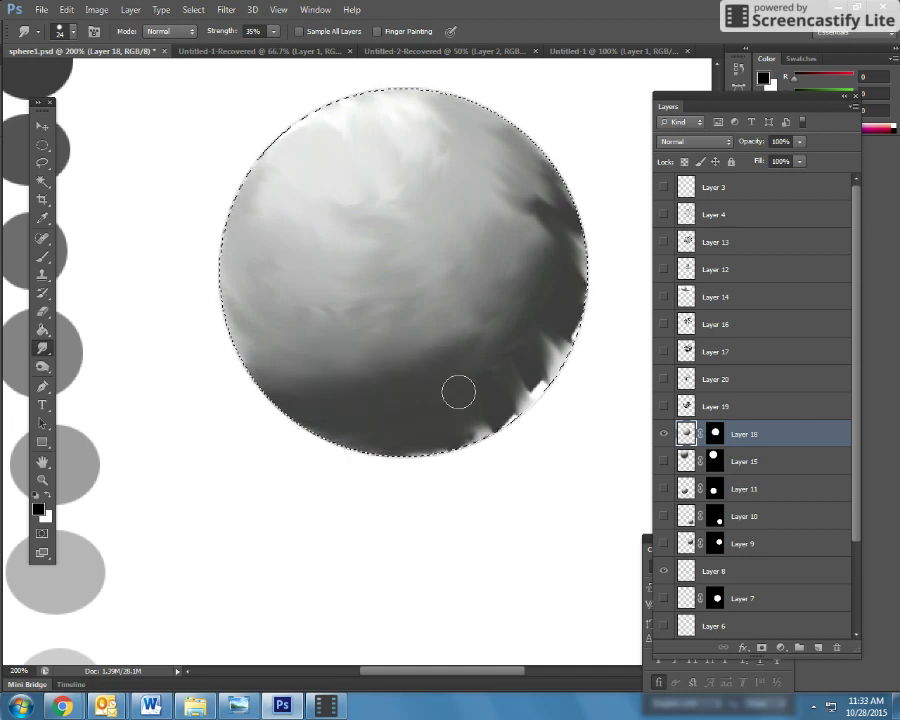
- Smudge along the sphere's right and lower-right edges and soften the transition from midtones to shadow
mouse_move(476, 388)
mouse_down()
mouse_move(584, 291)
mouse_move(481, 423)
mouse_move(504, 450)
mouse_move(537, 395)
mouse_move(449, 465)
mouse_up()
mouse_move(518, 177)
mouse_down()
mouse_move(570, 149)
mouse_move(565, 198)
mouse_up()
drag(589, 98, 539, 206)
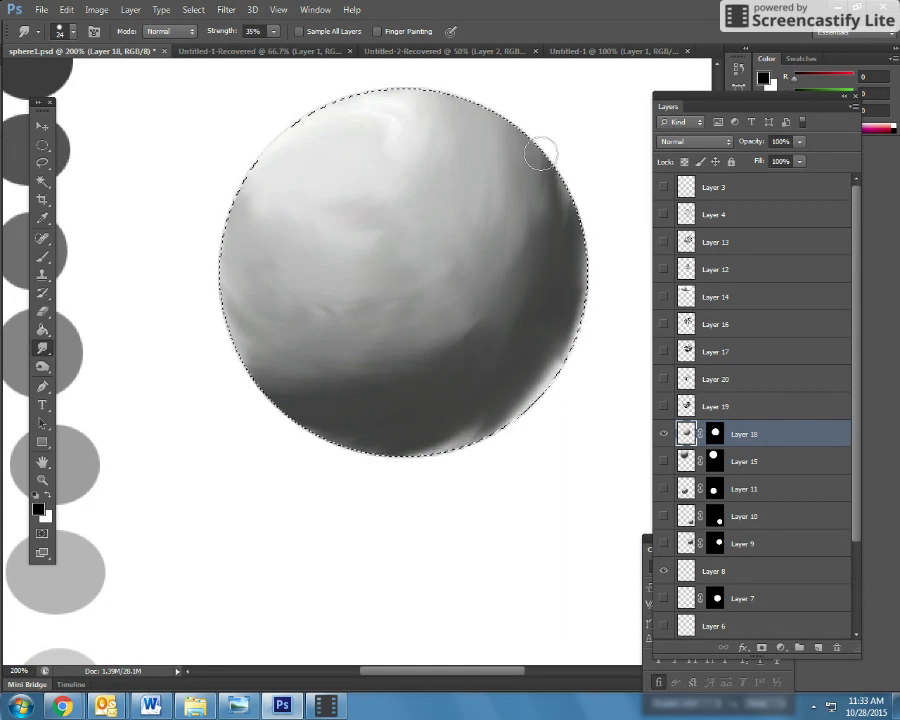
drag(538, 395, 402, 406)
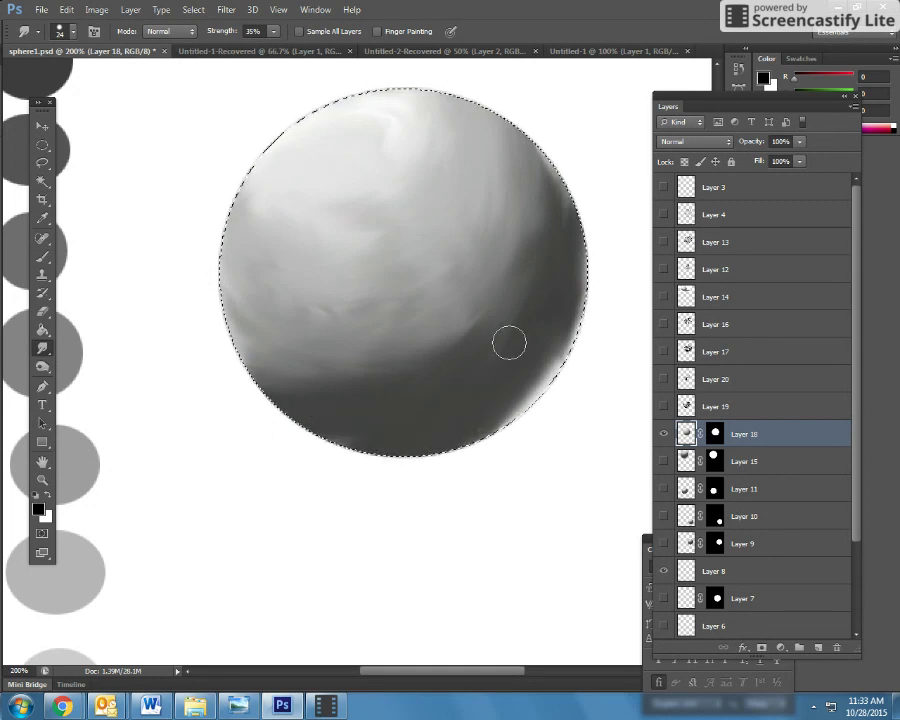
mouse_move(382, 382)
mouse_down()
mouse_move(365, 340)
mouse_move(396, 335)
mouse_move(432, 355)
mouse_move(466, 321)
mouse_move(473, 340)
mouse_move(428, 355)
mouse_move(417, 340)
mouse_move(403, 363)
mouse_move(377, 372)
mouse_move(328, 364)
mouse_move(288, 338)
mouse_move(337, 375)
mouse_move(409, 352)
mouse_move(377, 354)
mouse_move(388, 341)
mouse_move(334, 339)
mouse_move(442, 315)
mouse_move(380, 350)
mouse_move(406, 344)
mouse_move(475, 297)
mouse_move(475, 325)
mouse_move(424, 360)
mouse_move(510, 307)
mouse_up()
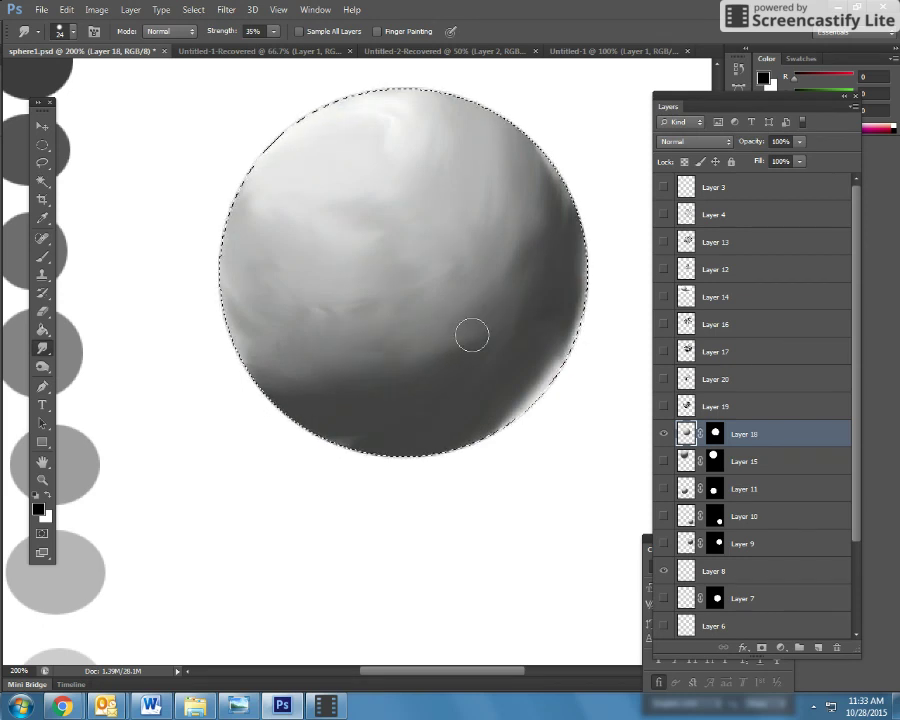
- Darken the sphere's shadowed midtones with the Burn tool at 29% exposure and lighten the light areas with the Dodge tool at 26%
drag(42, 366, 83, 367)
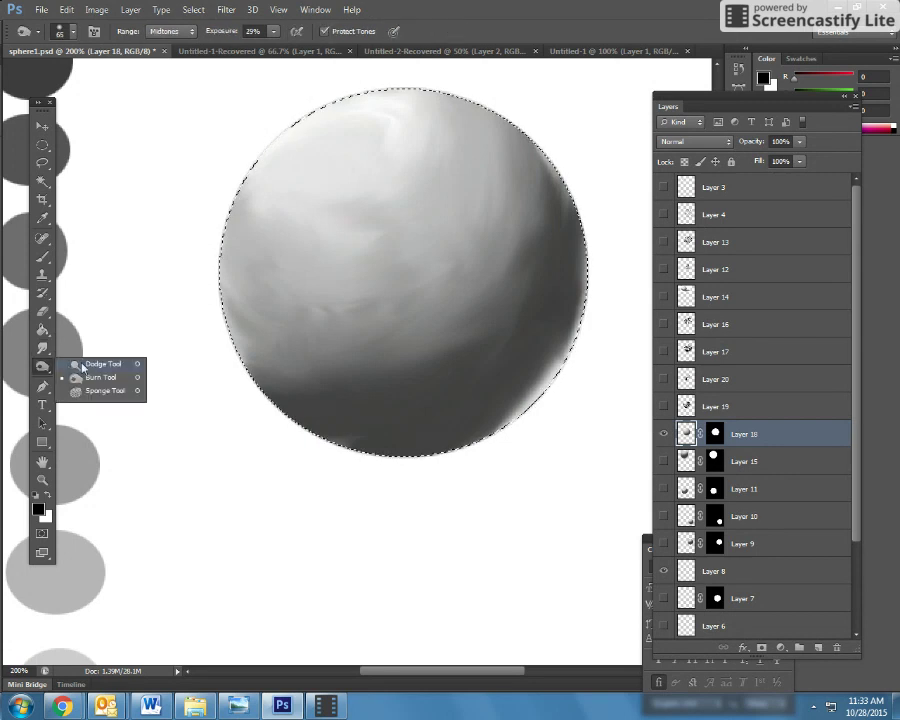
click(83, 366)
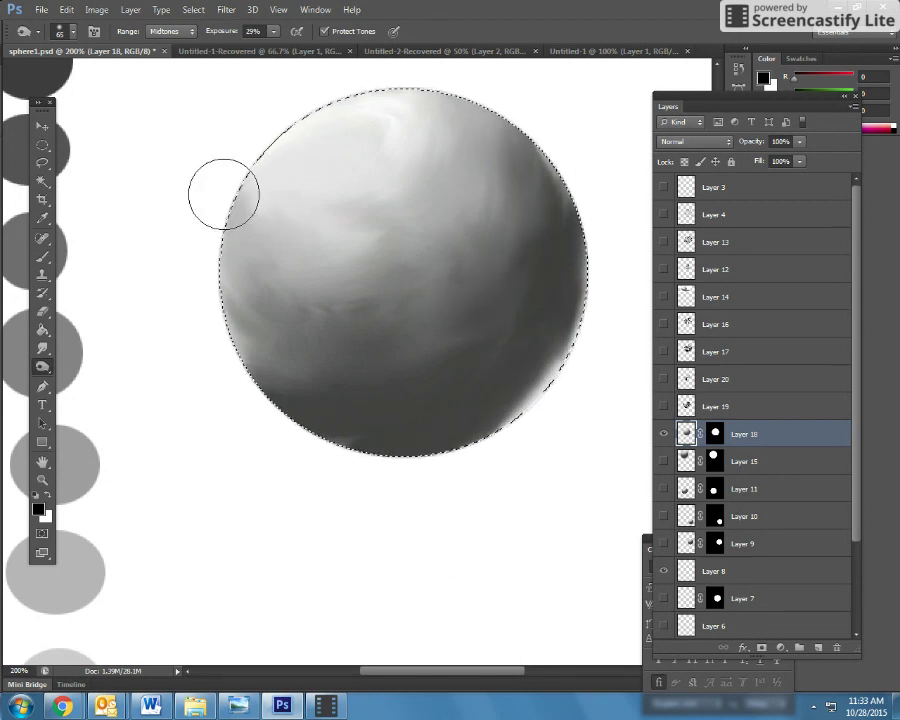
click(40, 370)
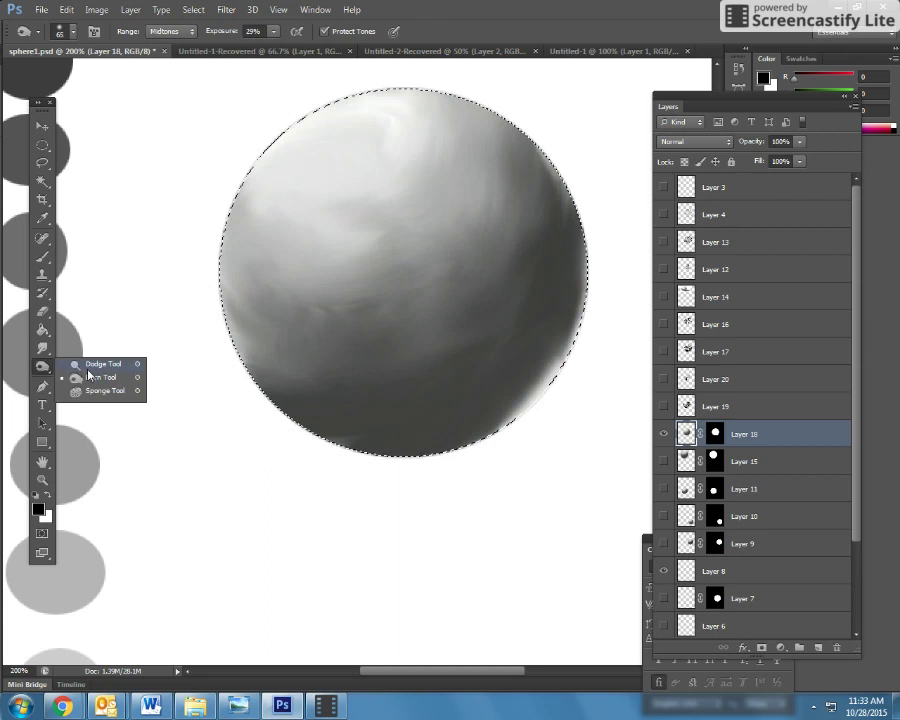
click(100, 371)
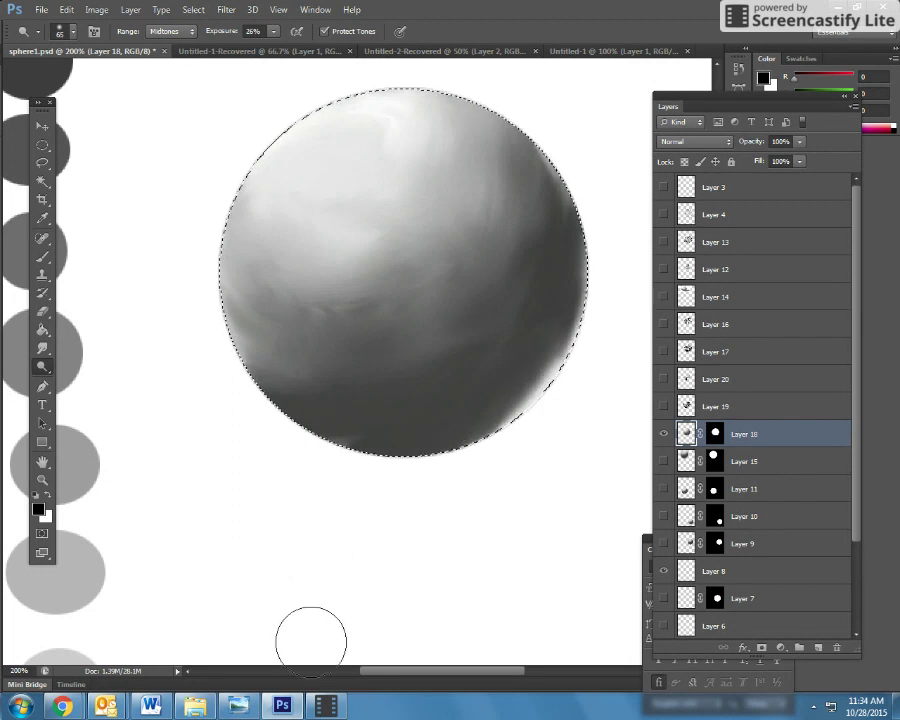
- Show Layers 9, 10, 11 and 15 so the other shaded spheres appear around the new one on the whole page
click(42, 480)
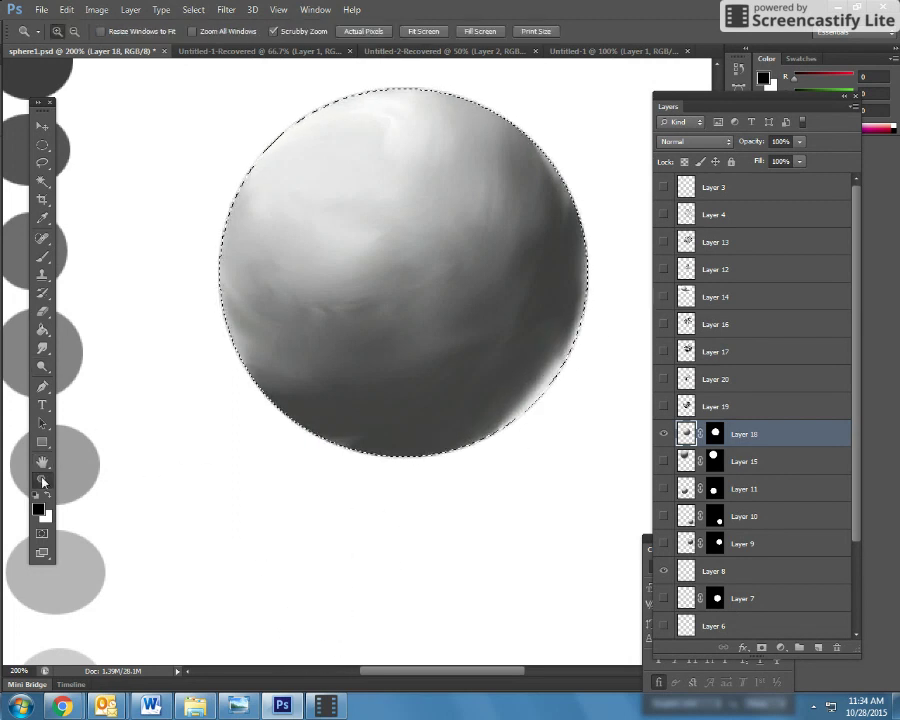
alt+click(380, 476)
alt+click(380, 476)
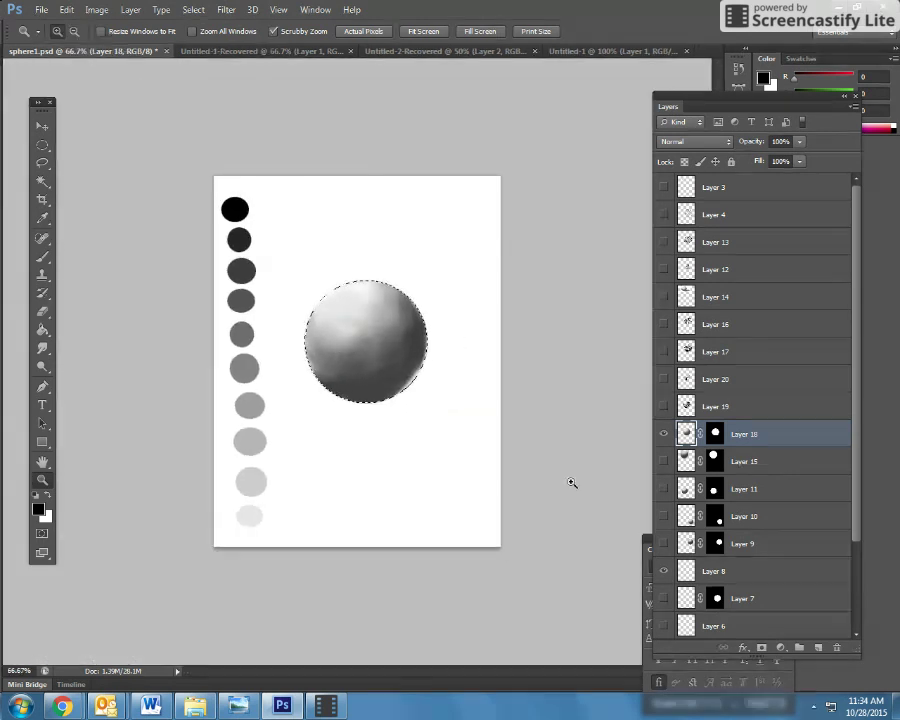
click(662, 488)
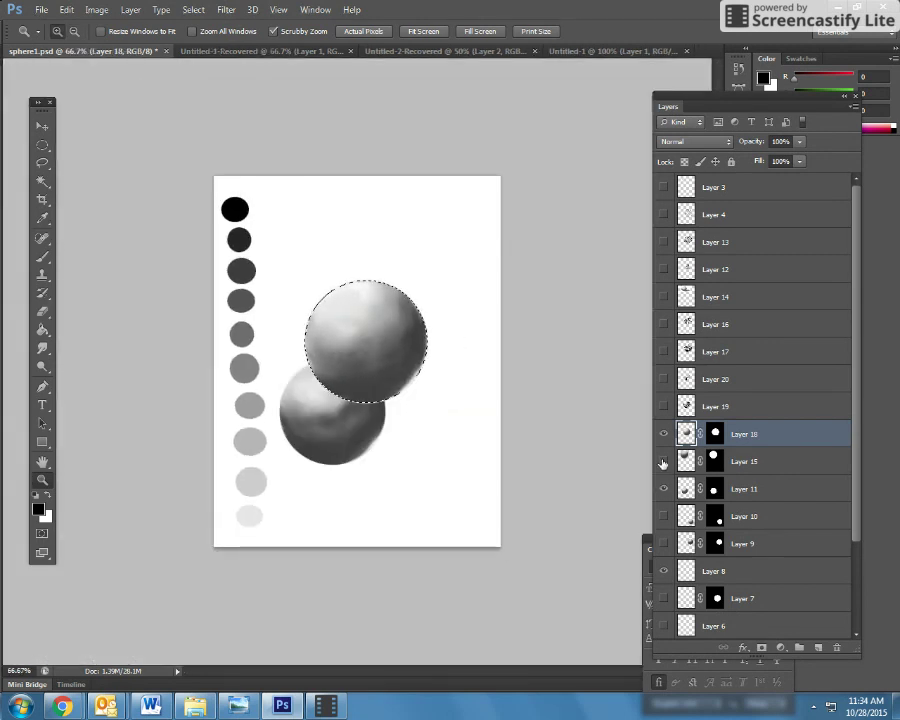
click(663, 461)
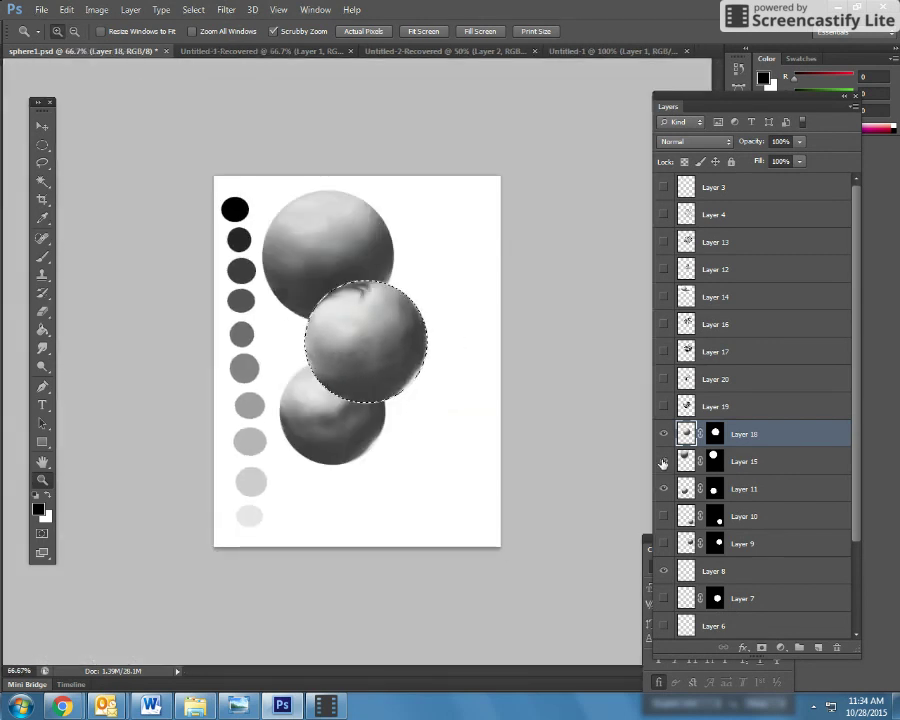
click(663, 543)
click(664, 516)
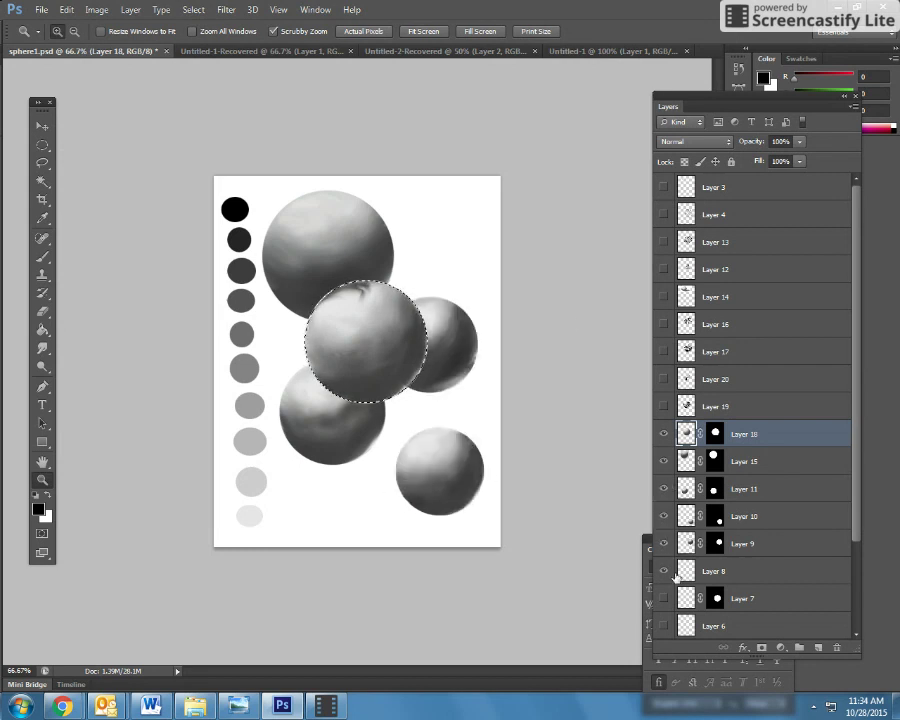
- Hide Layers 9, 11 and 15 and clear the circular selection around the new sphere
click(664, 543)
click(664, 488)
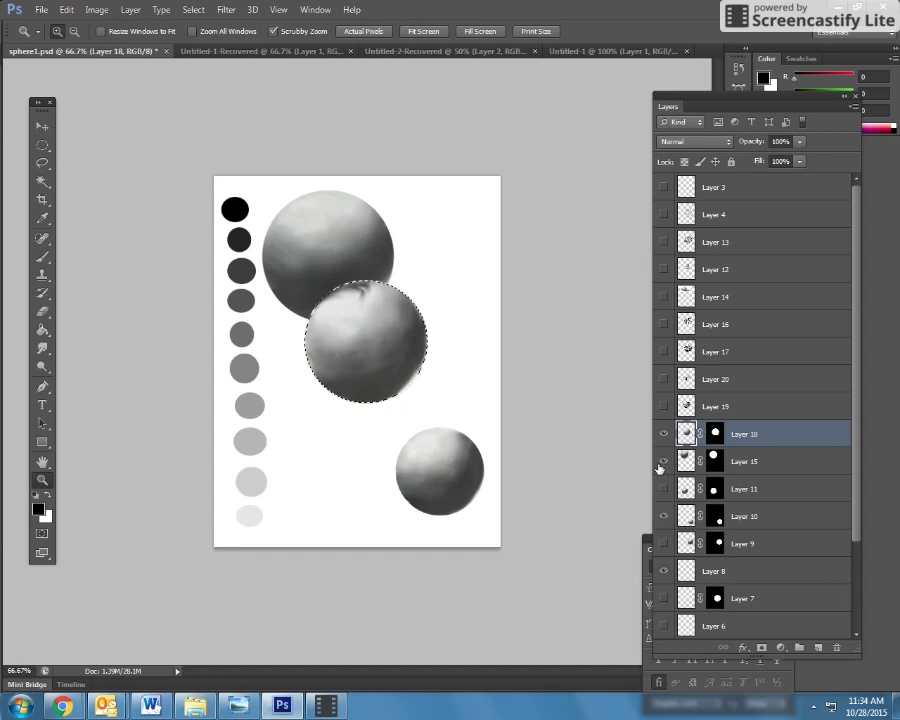
click(664, 464)
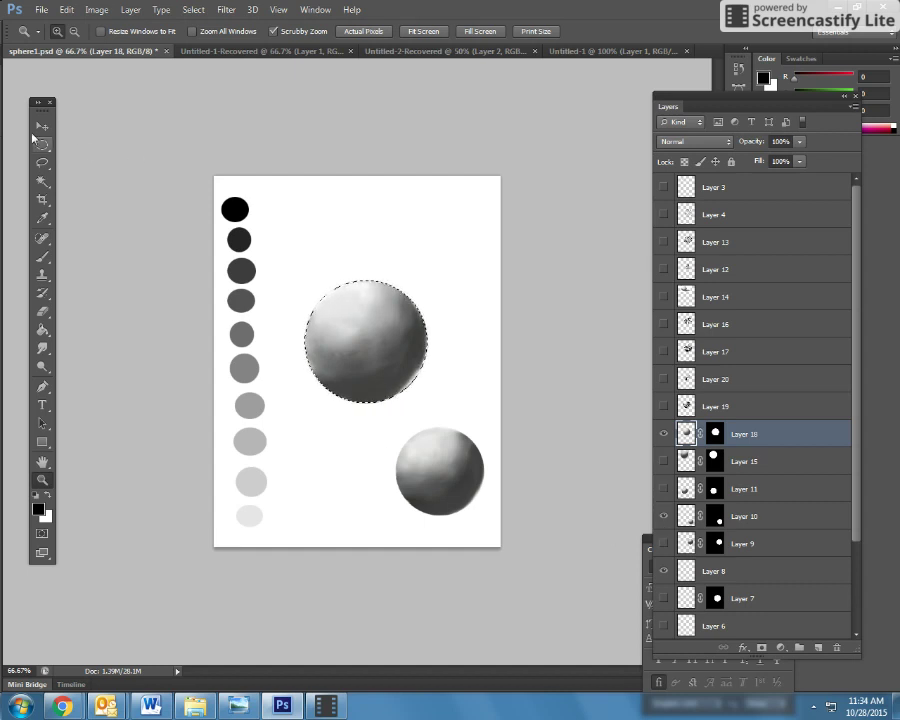
key(v)
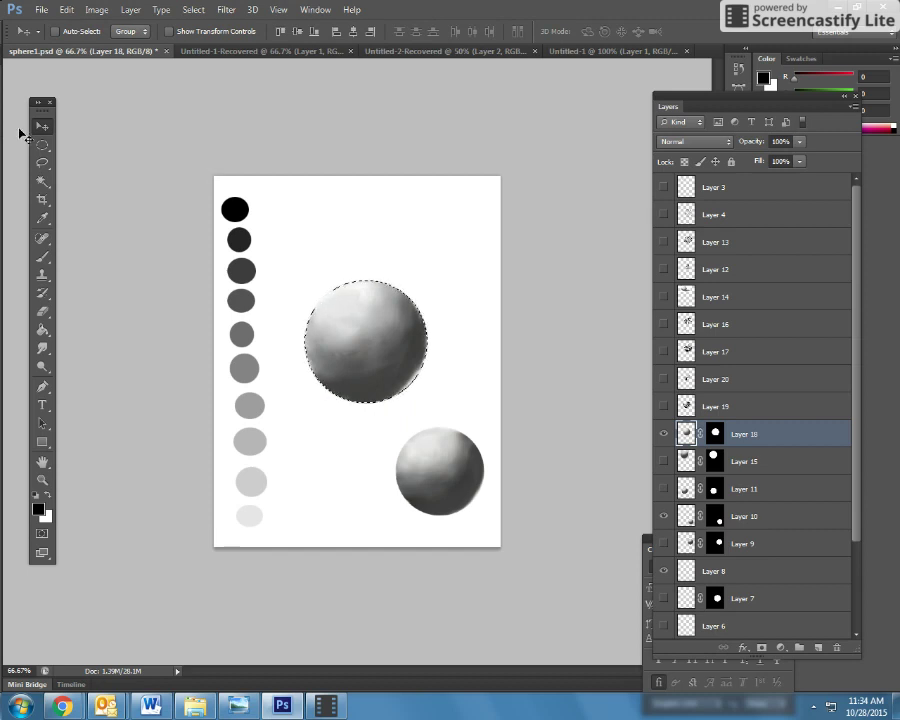
key(ctrl+d)
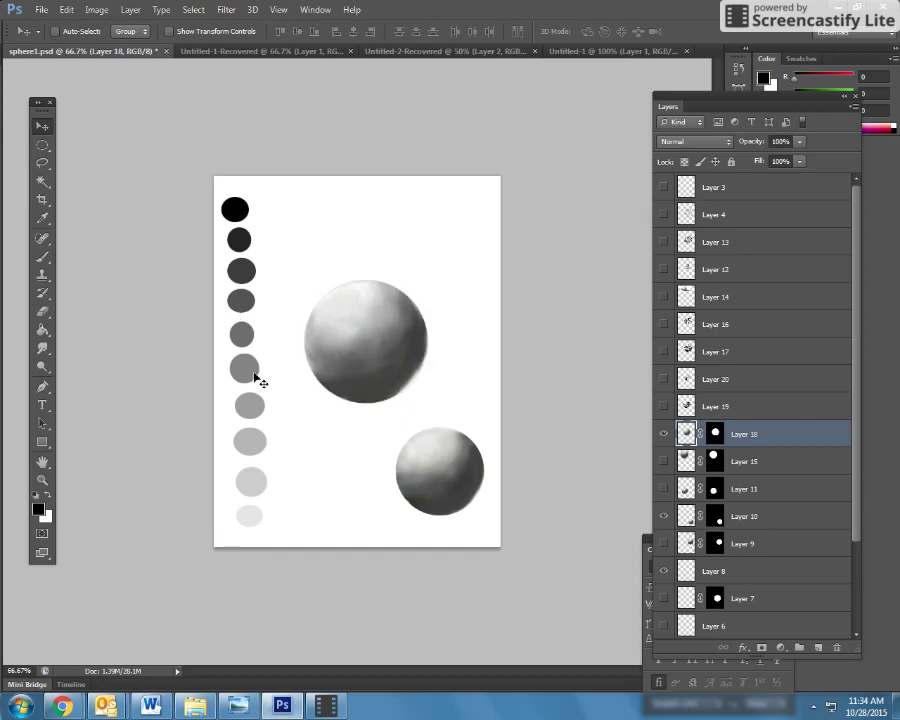
- Select the empty area around the Layer 18 sphere with the Magic Wand, invert the selection to the sphere, and activate the Move tool
click(44, 184)
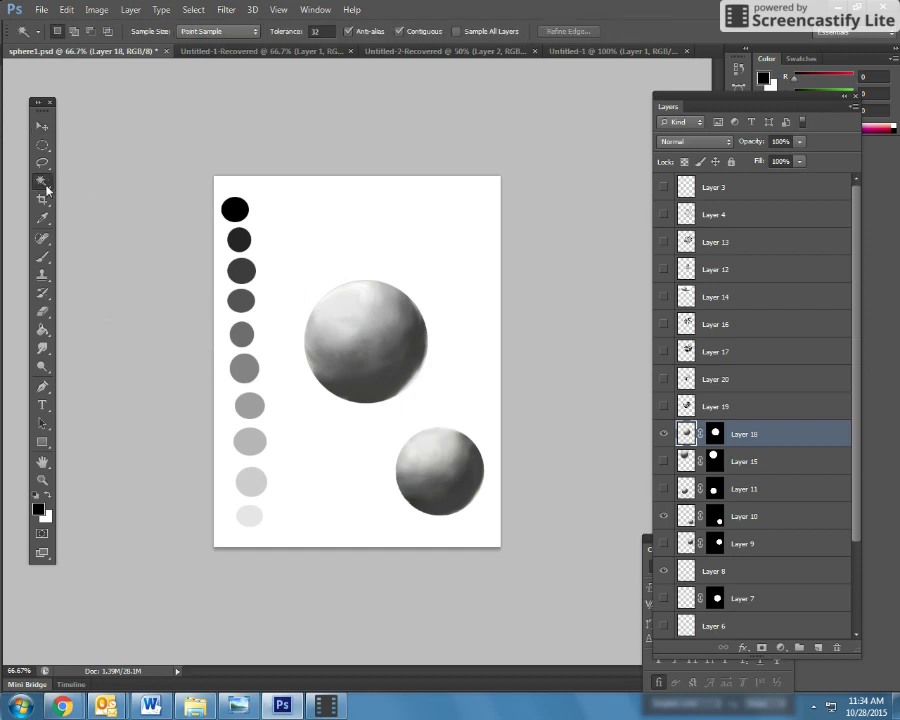
click(357, 244)
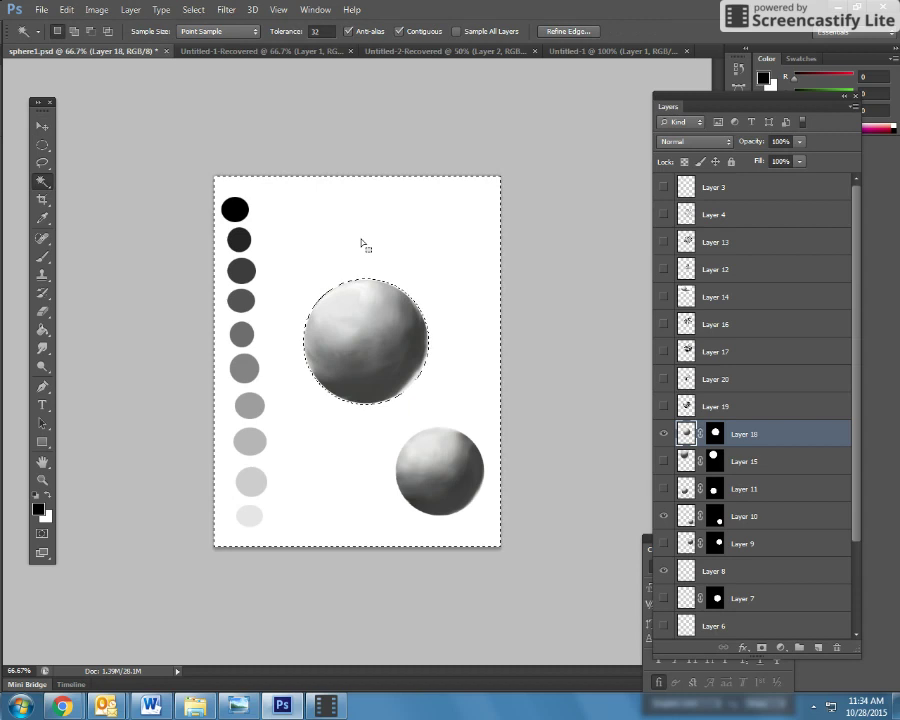
click(192, 10)
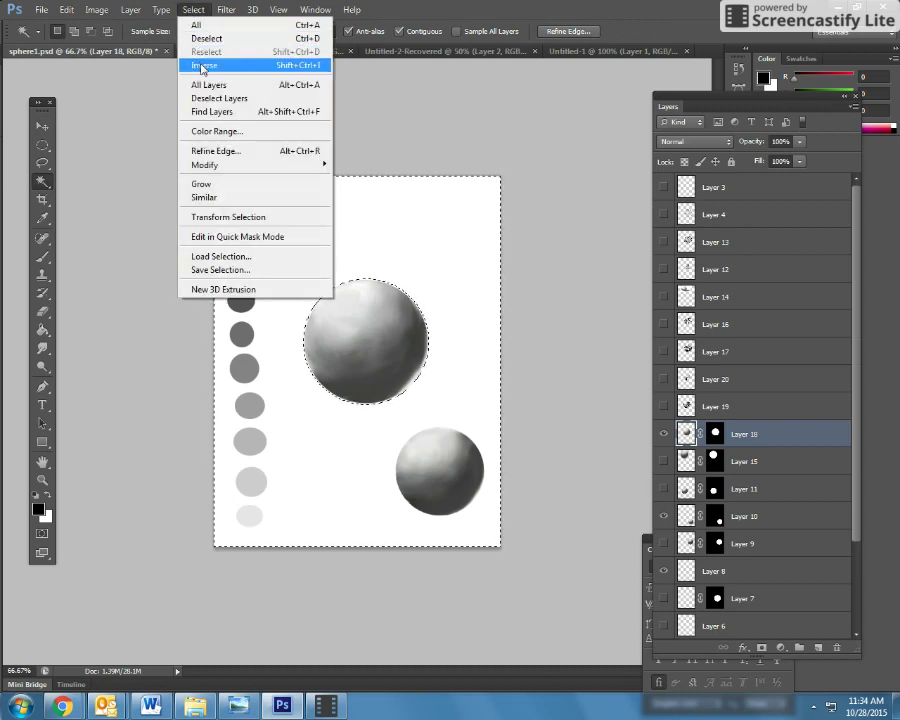
click(201, 64)
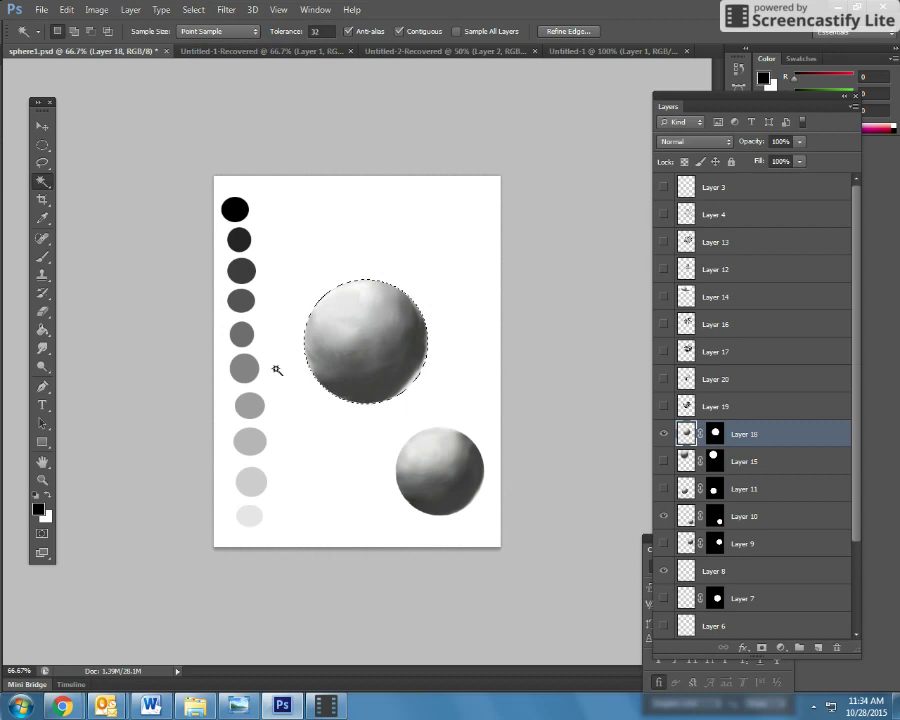
click(42, 126)
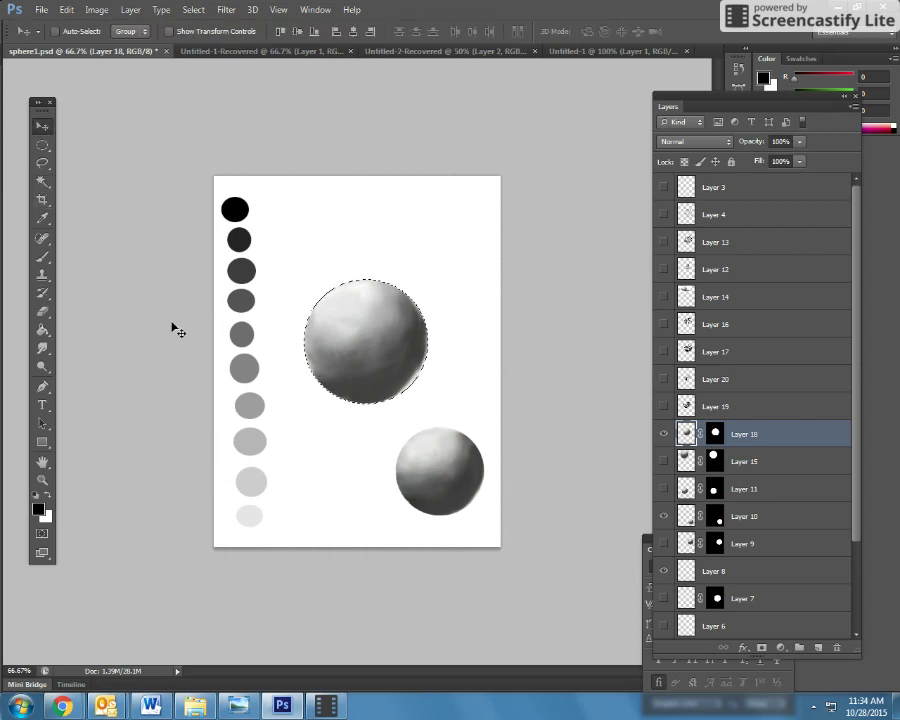